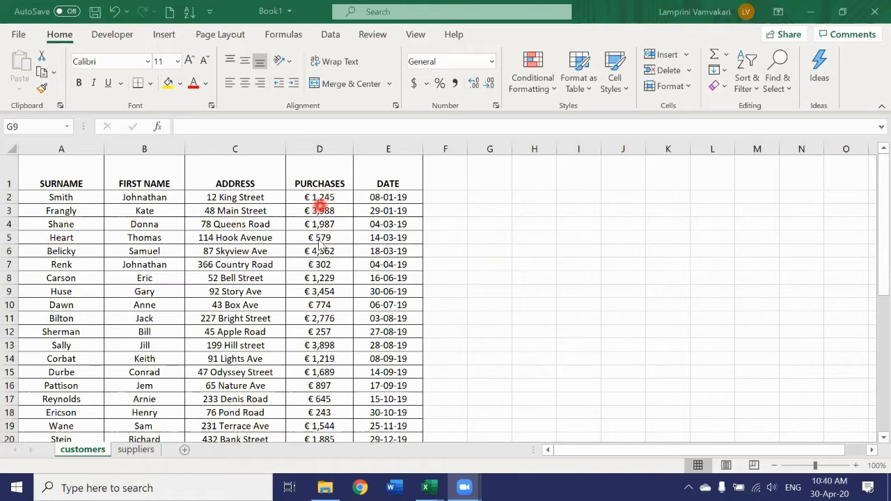
- Set up a Greater Than highlight rule on the whole Purchases column with a threshold of 2000
scroll(318, 279, "down", 4)
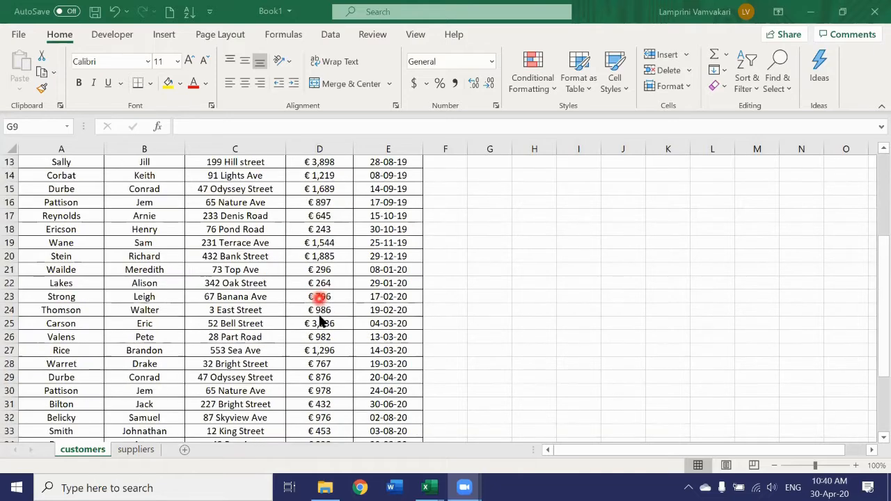
scroll(319, 317, "down", 4)
scroll(322, 306, "up", 3)
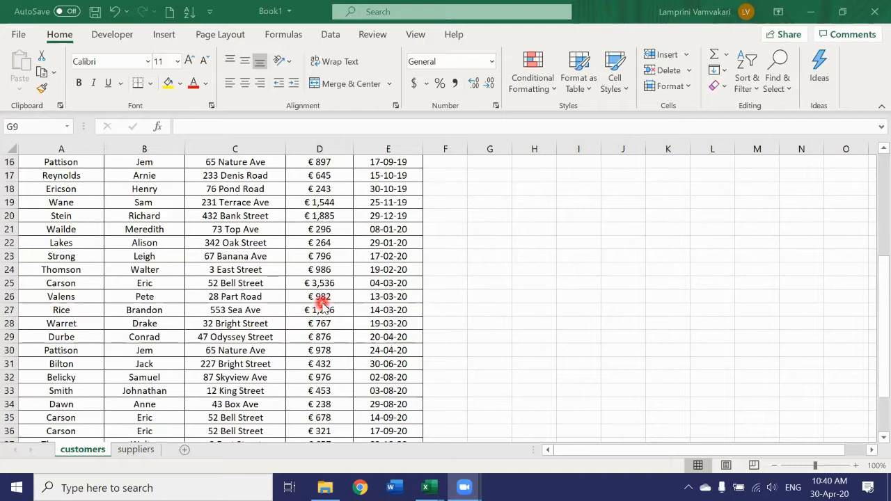
scroll(322, 300, "up", 5)
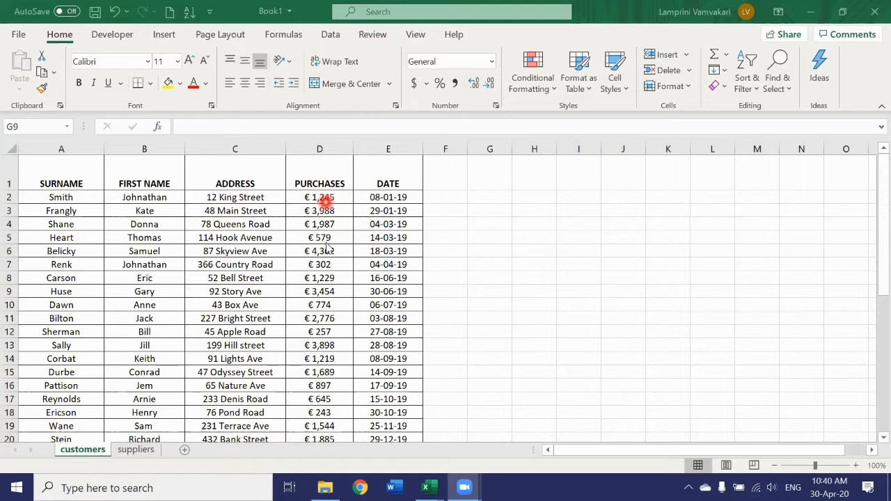
left_click(322, 148)
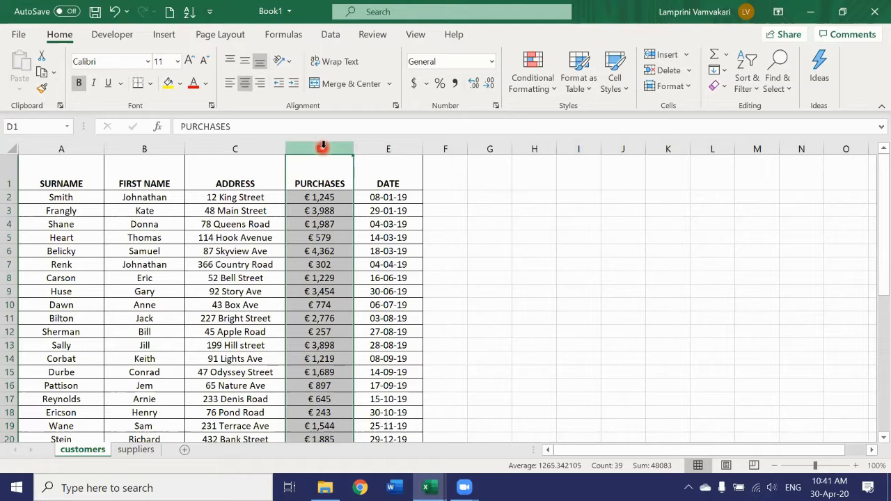
left_click(545, 90)
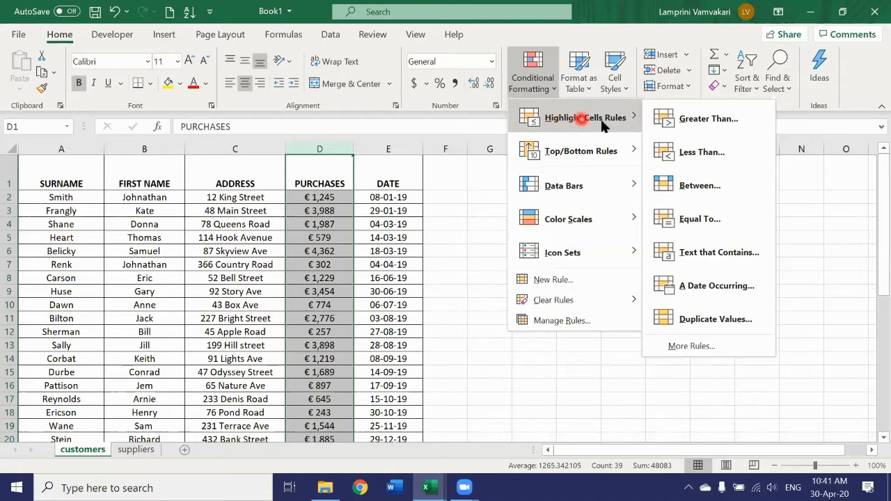
left_click(677, 122)
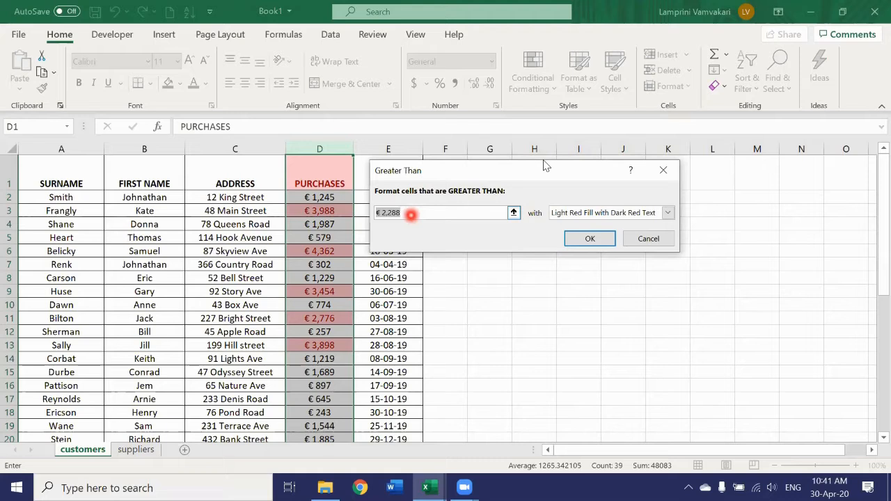
type("200")
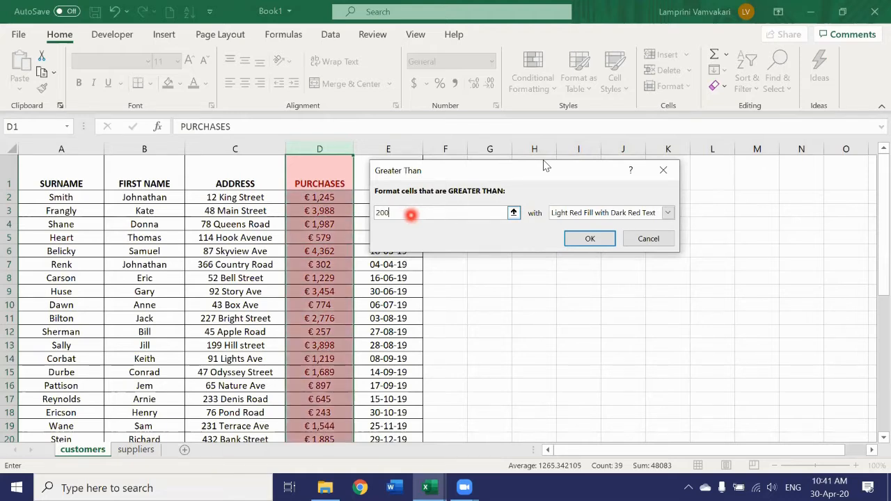
type("0")
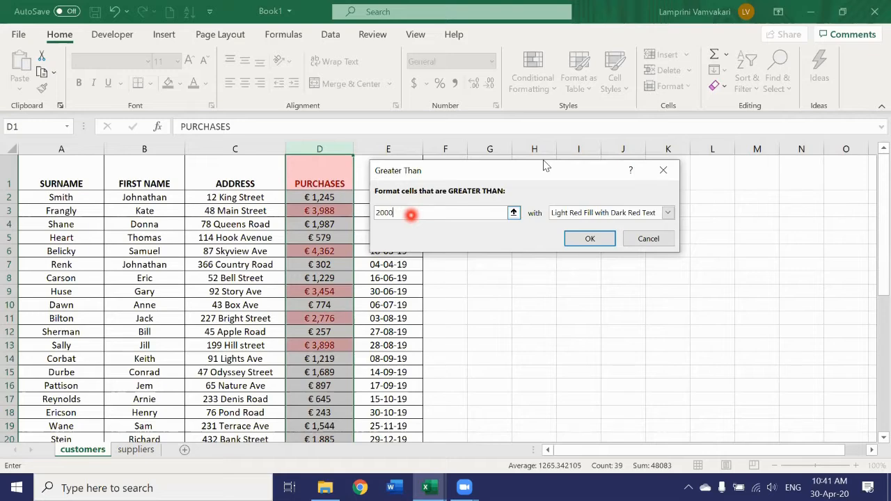
left_click(544, 161)
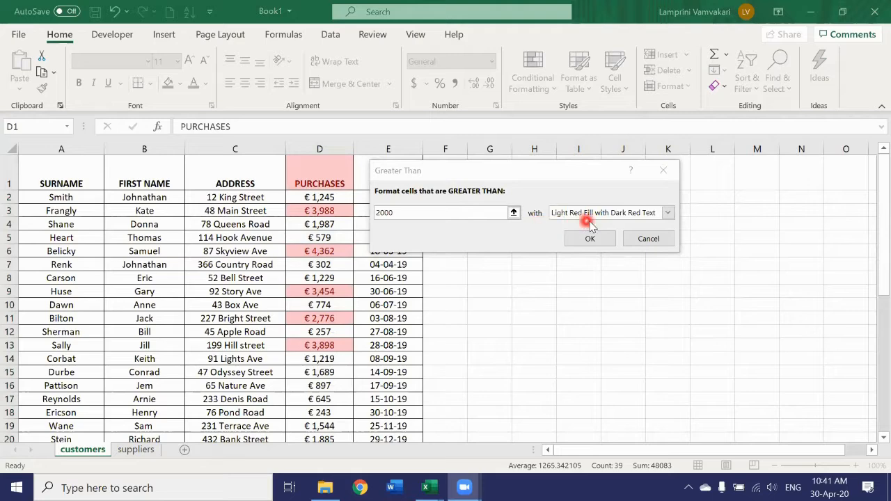
- Apply Yellow Fill with Dark Yellow Text to the Greater Than rule and check the highlighted purchases
left_click(668, 214)
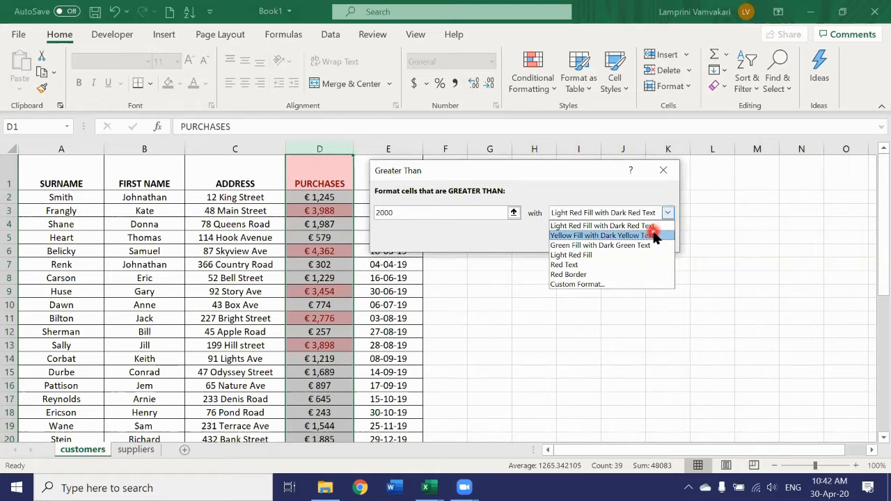
left_click(654, 236)
left_click(593, 239)
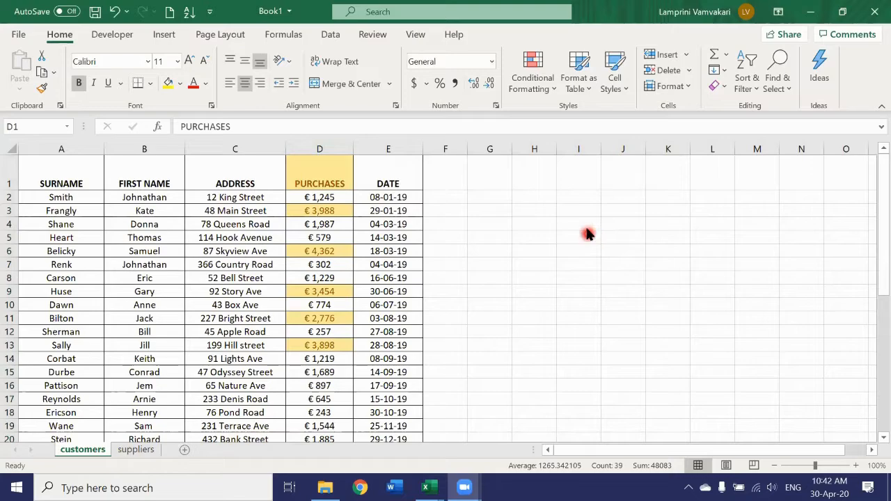
scroll(356, 275, "down", 1)
scroll(357, 276, "down", 8)
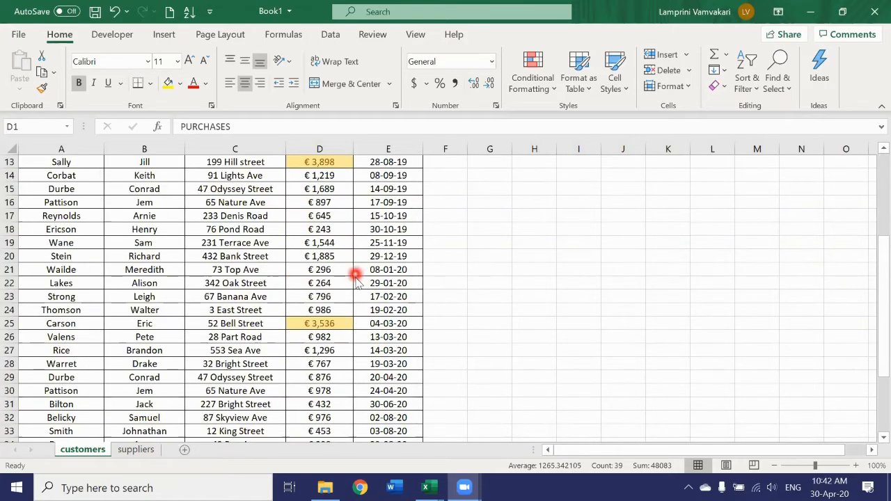
scroll(351, 291, "up", 9)
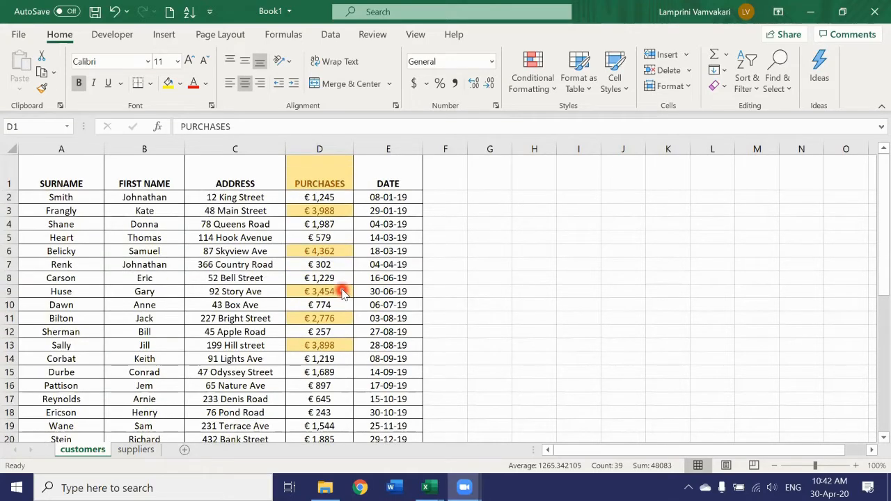
- Clear the conditional formatting rules from the PURCHASES header cell D1 only
left_click(316, 167)
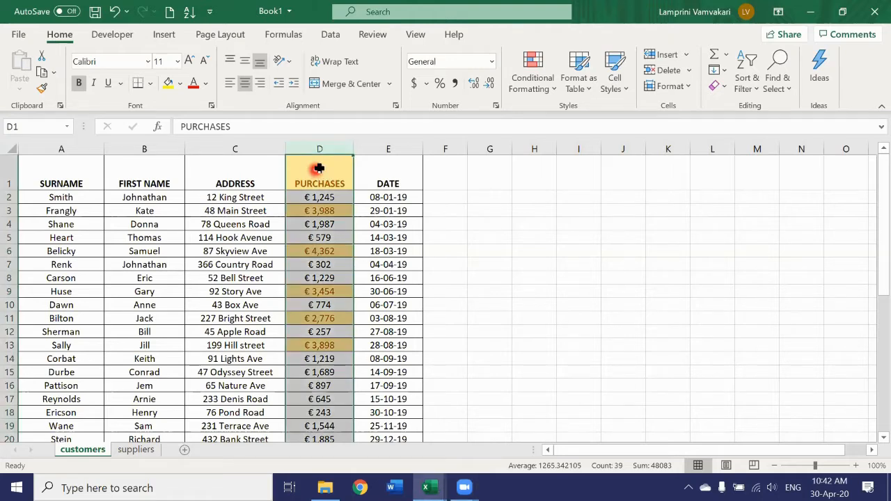
left_click(320, 166)
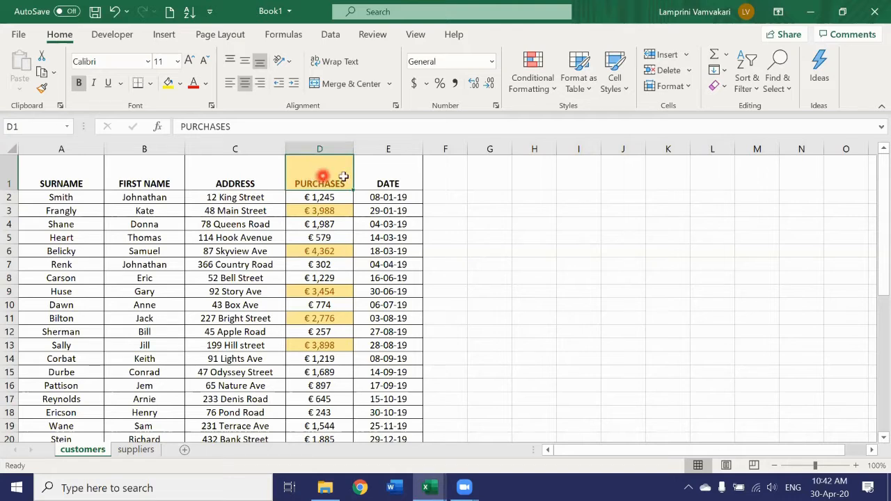
left_click(534, 82)
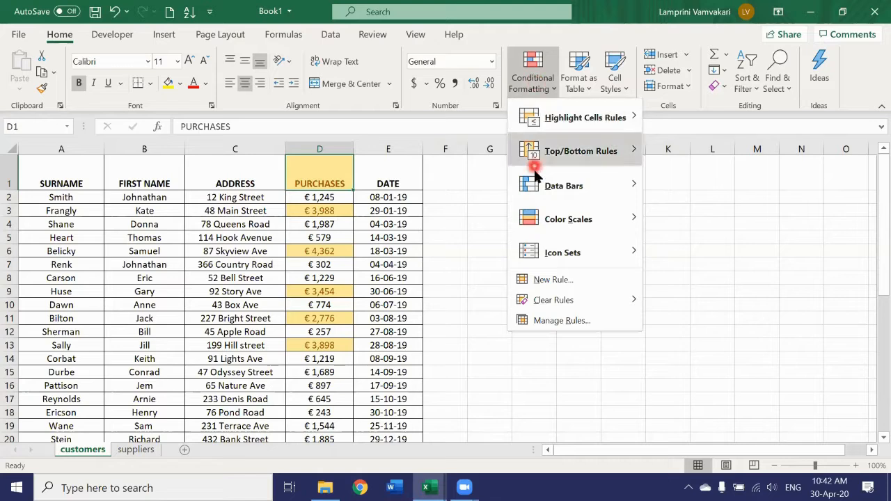
left_click(542, 277)
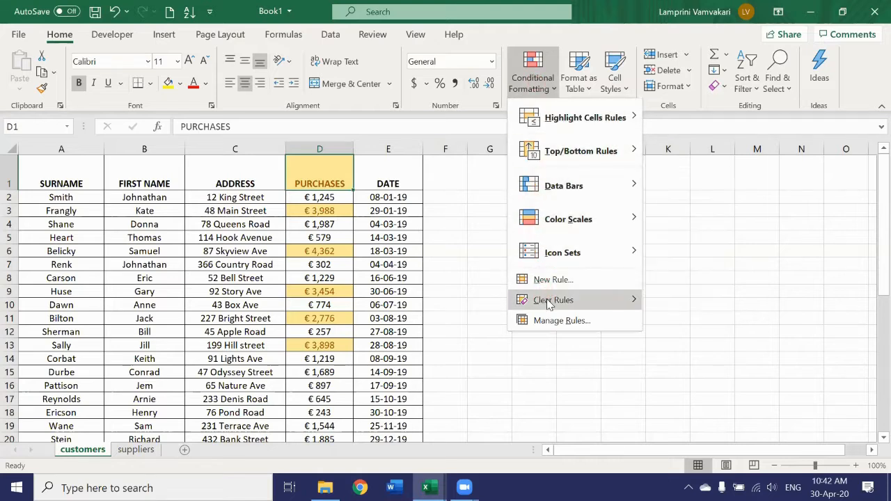
mouse_move(549, 301)
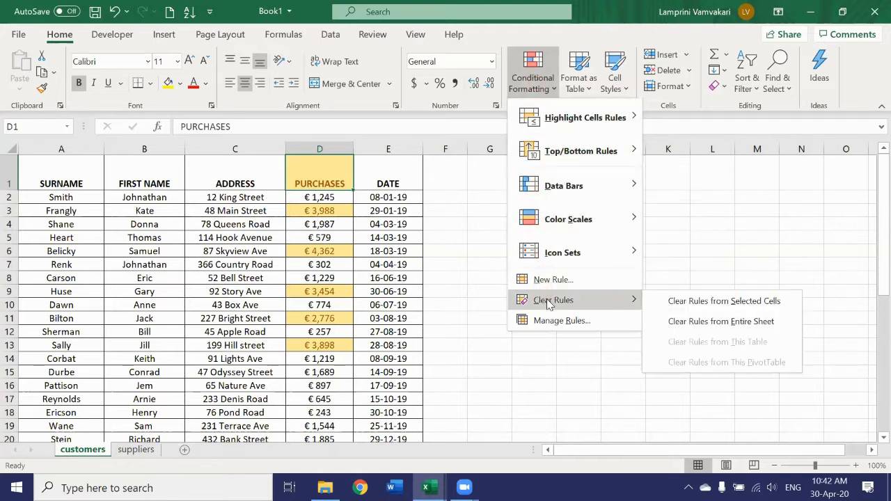
left_click(678, 301)
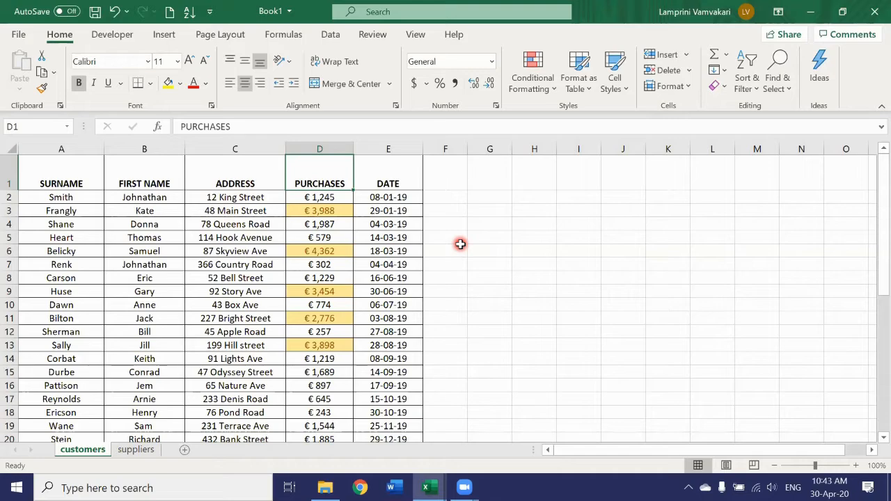
- Review the highlighted amounts in the Purchases column, selecting first the range D2:D39 and then the entire column
scroll(307, 222, "down", 1)
scroll(306, 223, "down", 7)
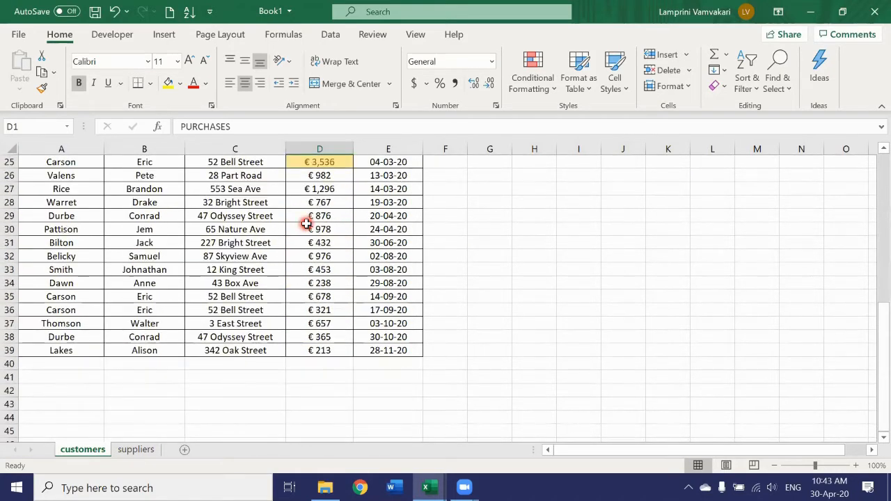
scroll(307, 223, "up", 8)
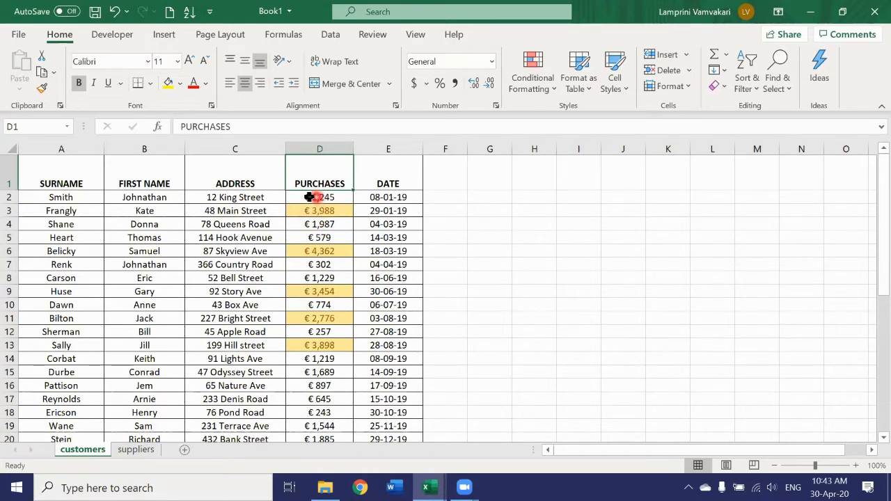
scroll(310, 197, "down", 1)
scroll(310, 197, "up", 1)
left_click(305, 199)
left_click_drag(305, 199, 325, 415)
scroll(323, 279, "up", 6)
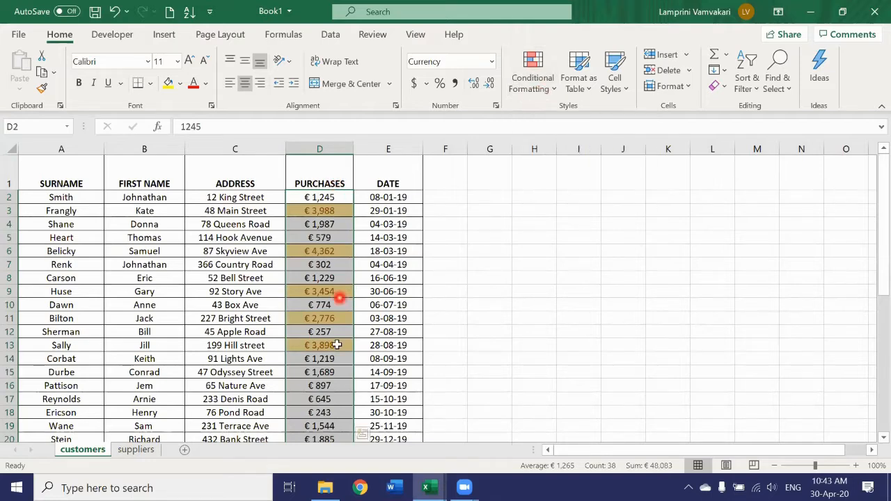
scroll(324, 344, "down", 7)
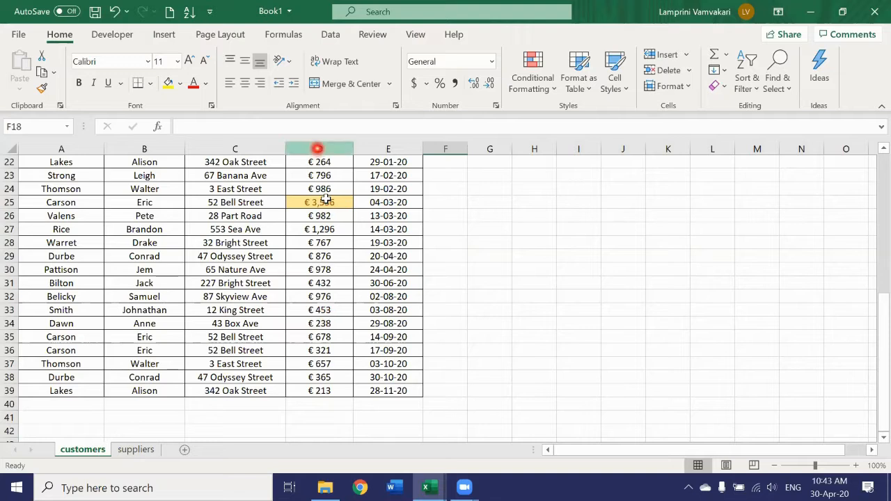
left_click(318, 149)
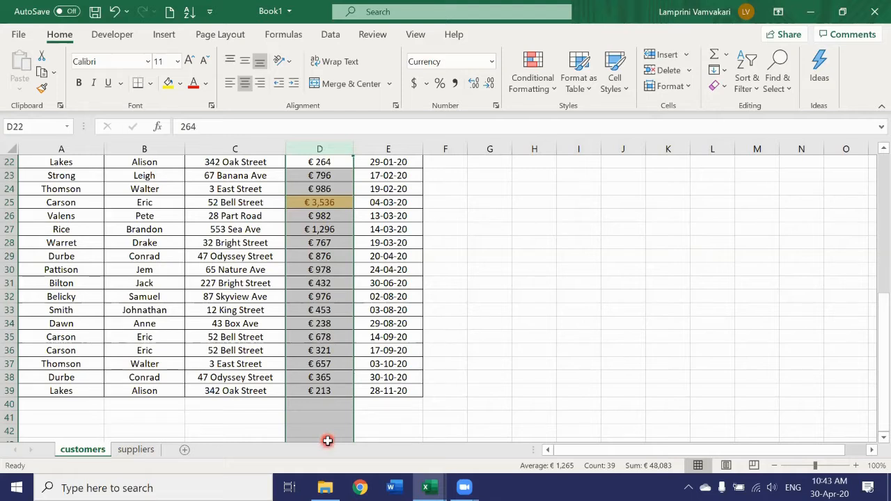
- Enter 2300 in cell D40 below the last purchase to test the highlight rule on new data
left_click(313, 405)
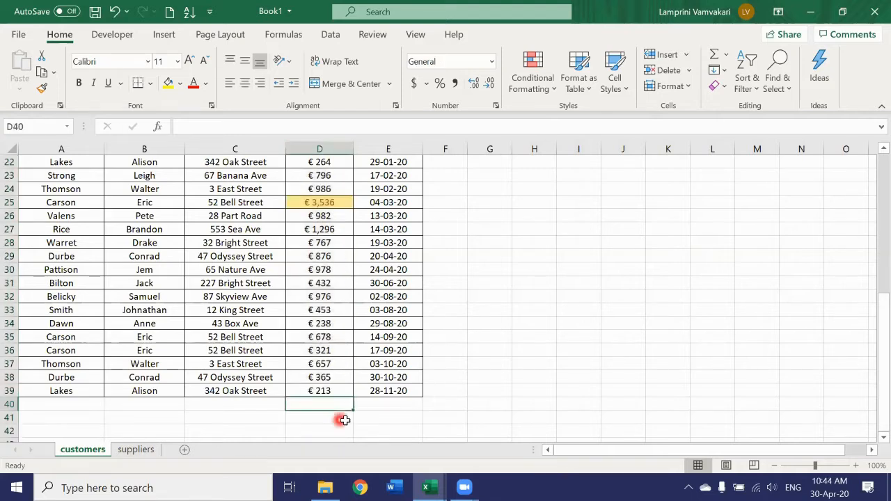
left_click(331, 411)
type("2300")
key("Return")
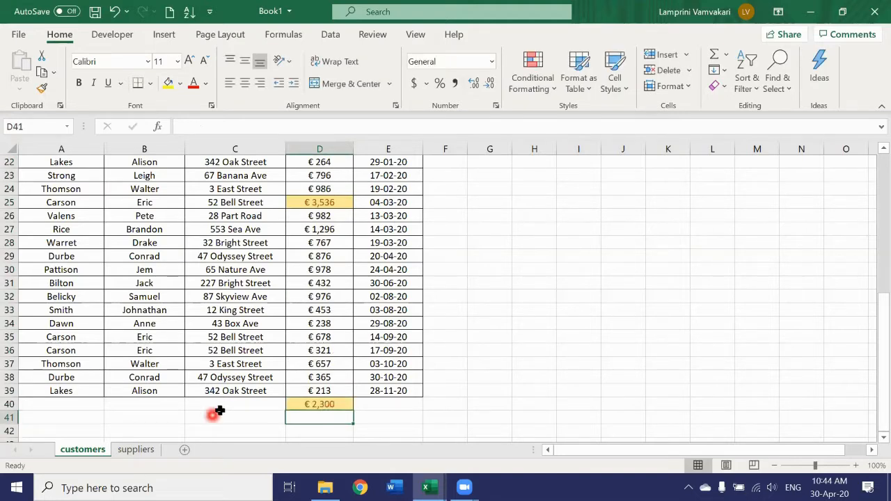
left_click_drag(339, 392, 307, 161)
left_click(336, 406)
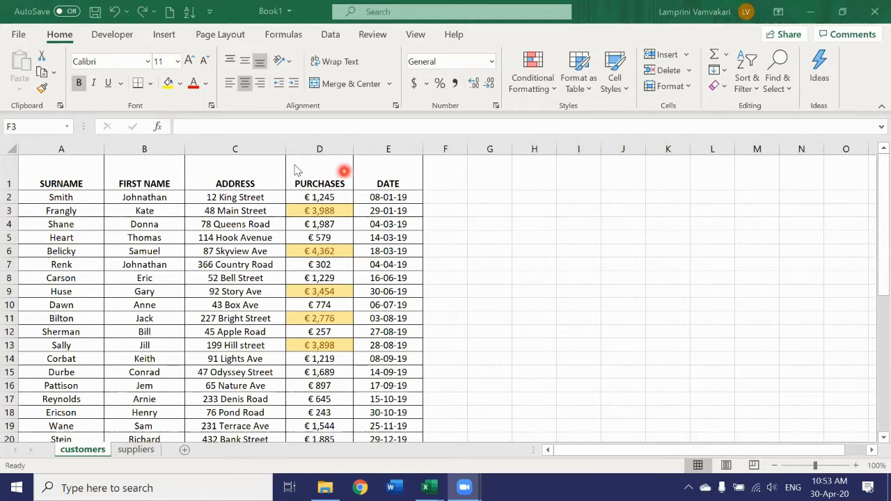
- Undo the last changes to remove the yellow highlighting from the Purchases column
left_click(116, 12)
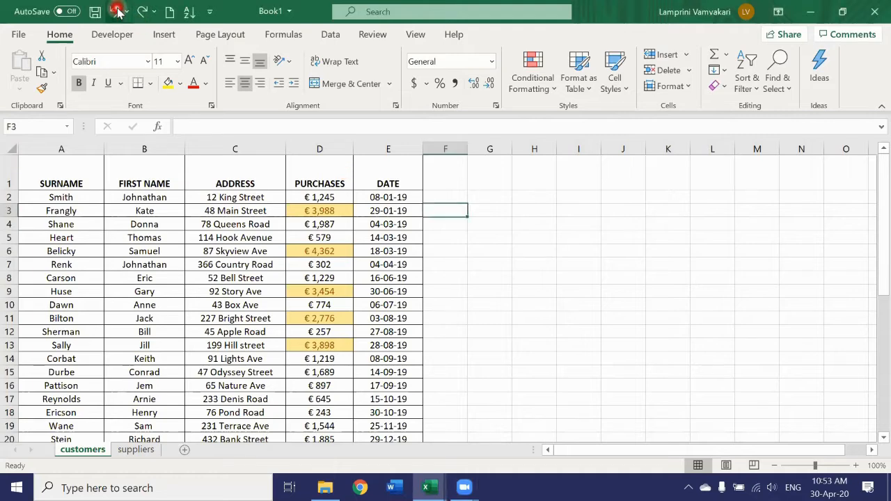
left_click(117, 11)
left_click(117, 11)
left_click(499, 240)
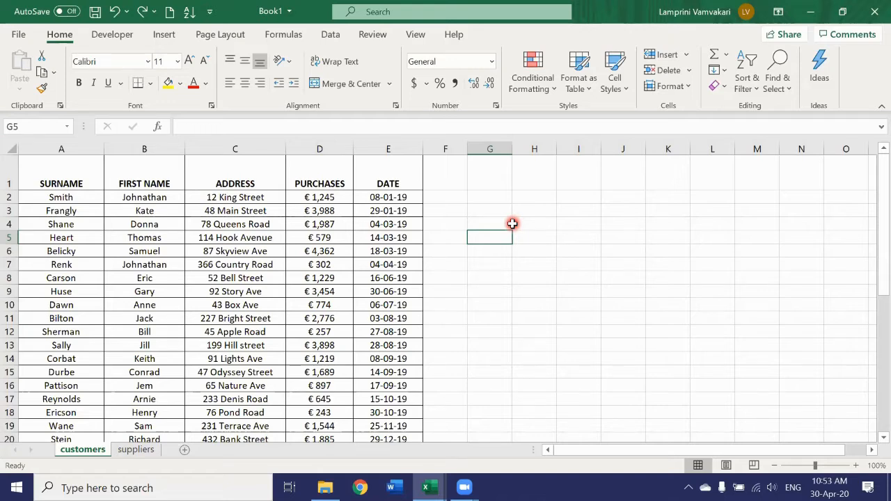
- Highlight values less than 1000 in the Purchases column using Green Fill with Dark Green Text
left_click(317, 147)
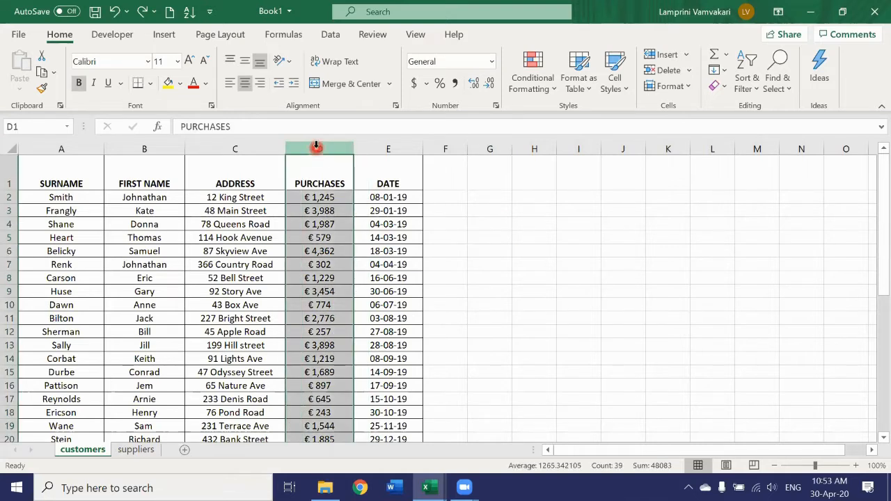
left_click(546, 87)
left_click(552, 120)
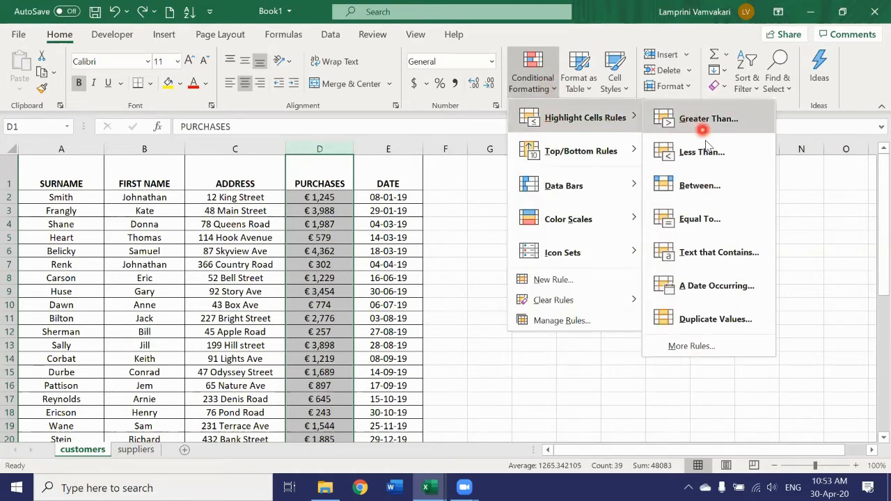
left_click(741, 159)
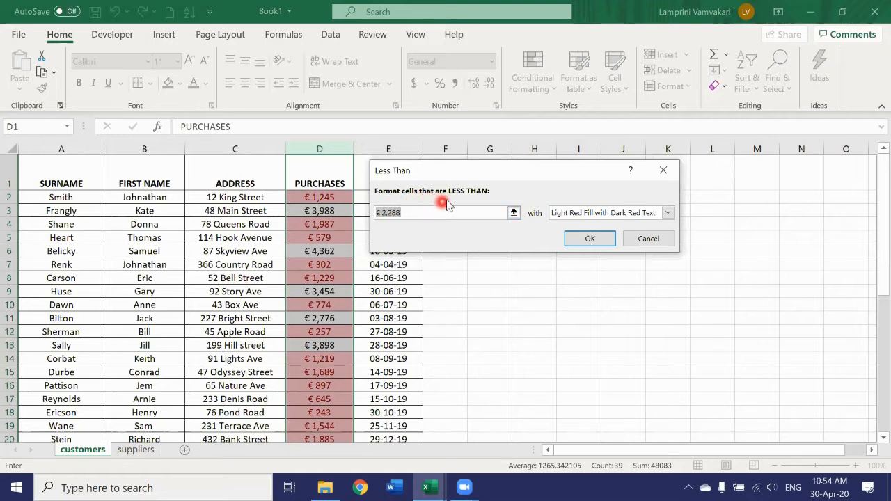
type("1000")
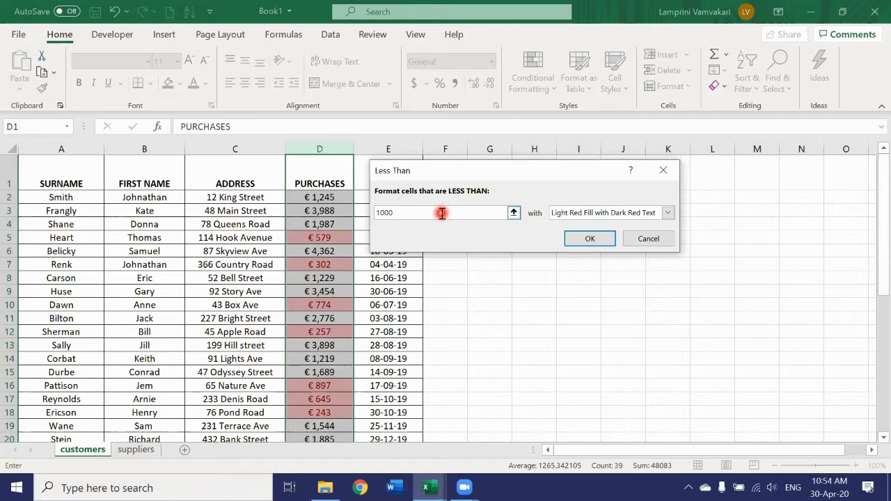
left_click(668, 216)
left_click(630, 241)
left_click(582, 240)
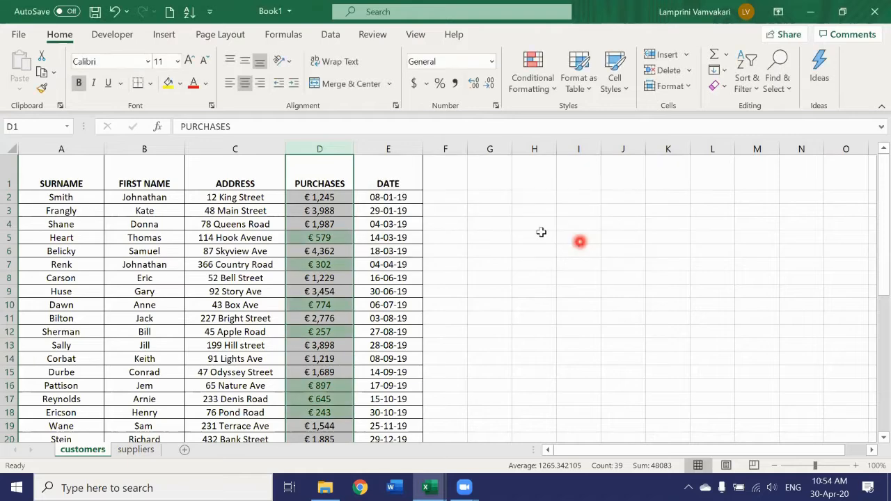
left_click(480, 239)
scroll(317, 209, "down", 2)
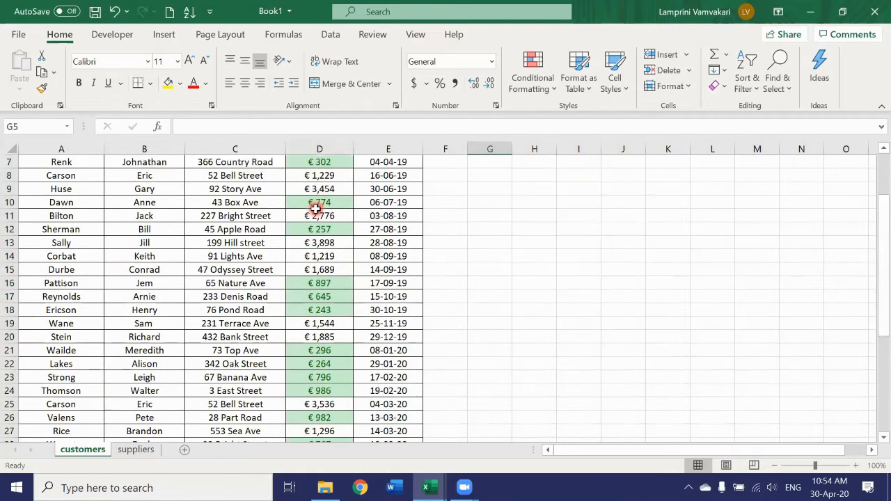
- Review the green-highlighted amounts down the Purchases column of the customers sheet
scroll(315, 208, "down", 4)
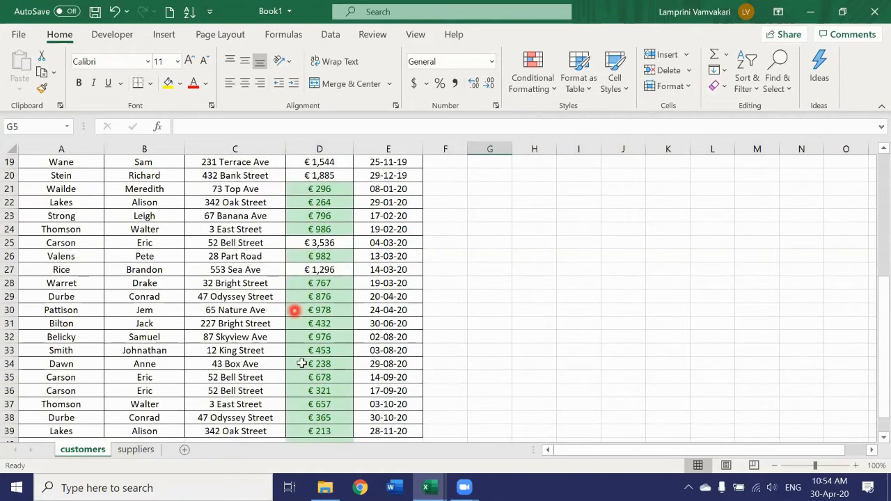
scroll(325, 387, "up", 1)
scroll(324, 387, "up", 4)
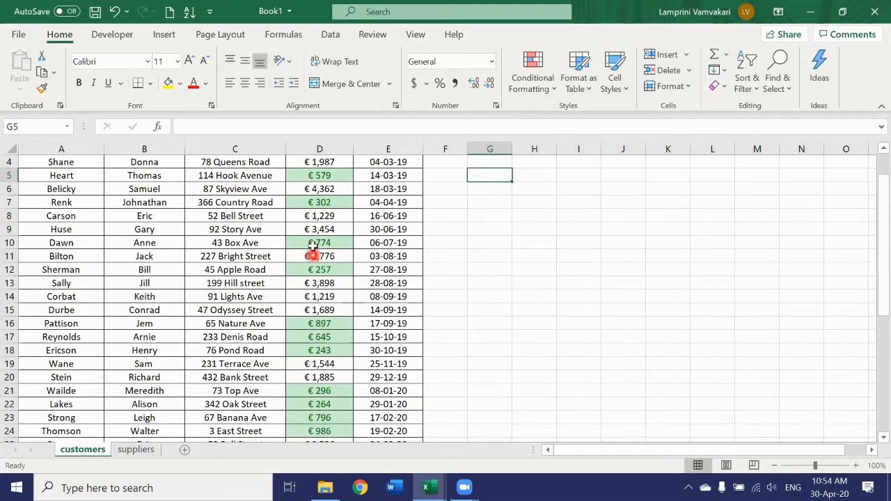
scroll(304, 248, "up", 1)
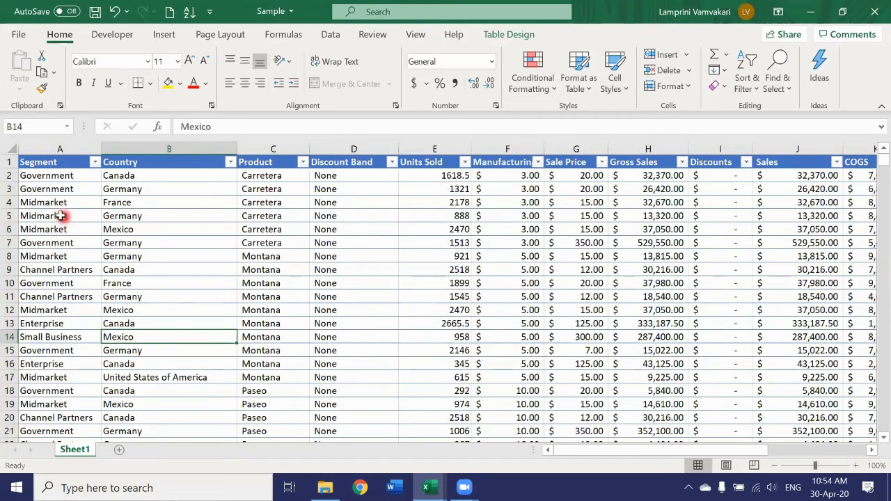
- In the Sample workbook, highlight Segment column cells containing the text Government using Light Red Fill with Dark Red Text, and check the highlighted rows
left_click(59, 144)
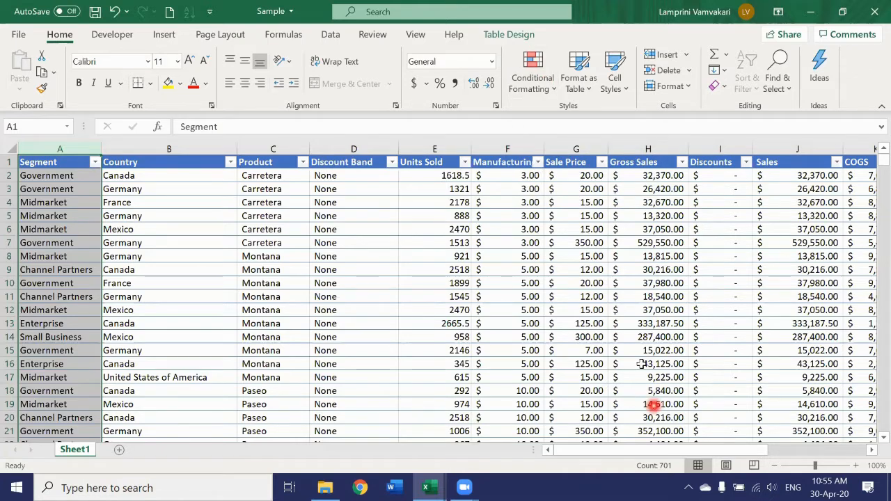
left_click(536, 87)
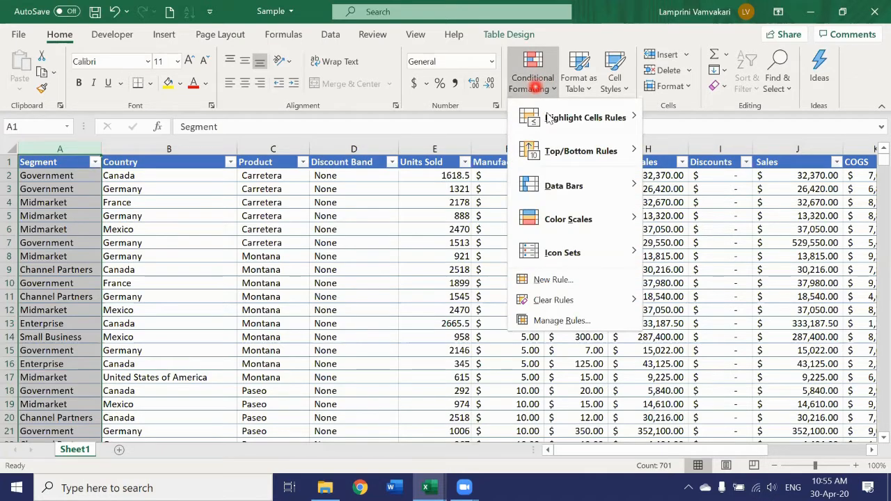
mouse_move(550, 118)
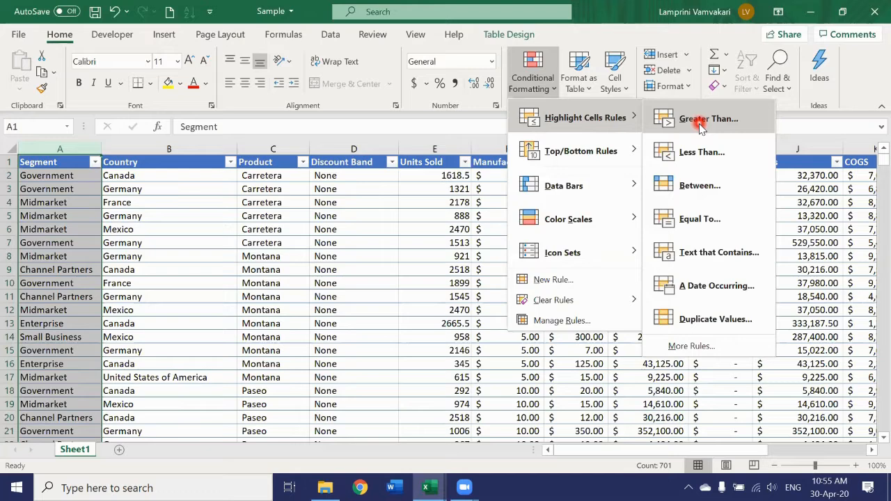
left_click(758, 255)
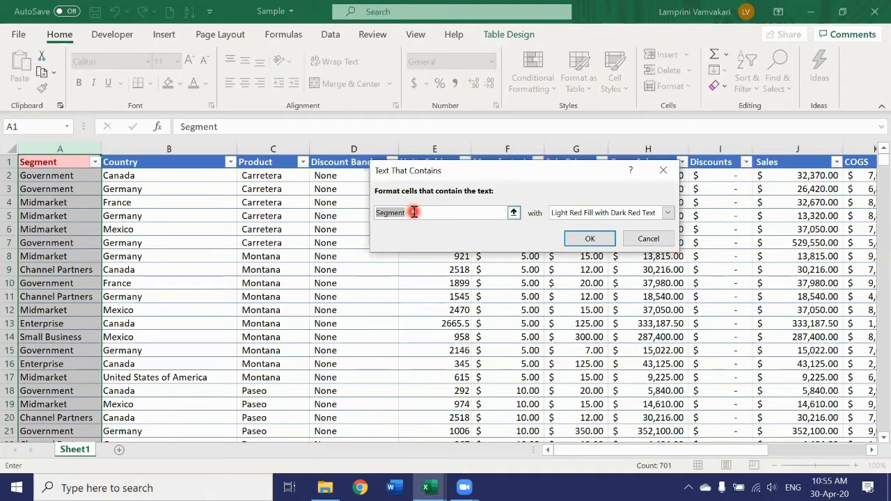
type("Govern")
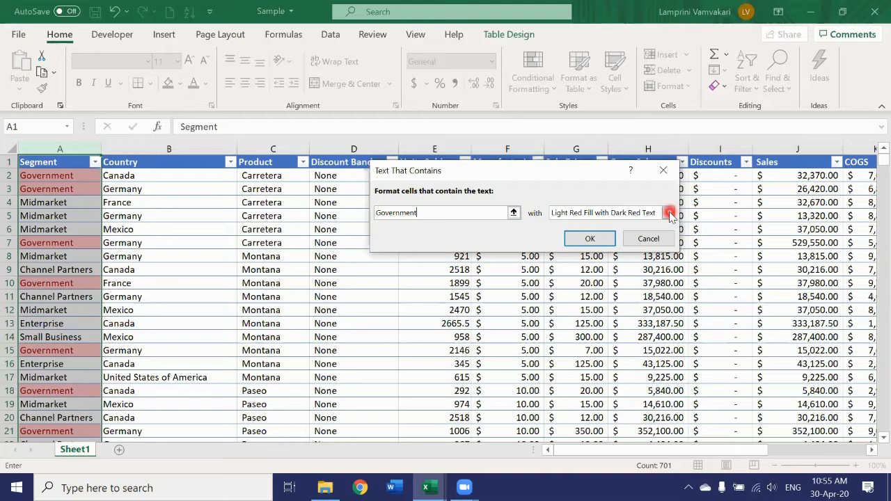
left_click(597, 237)
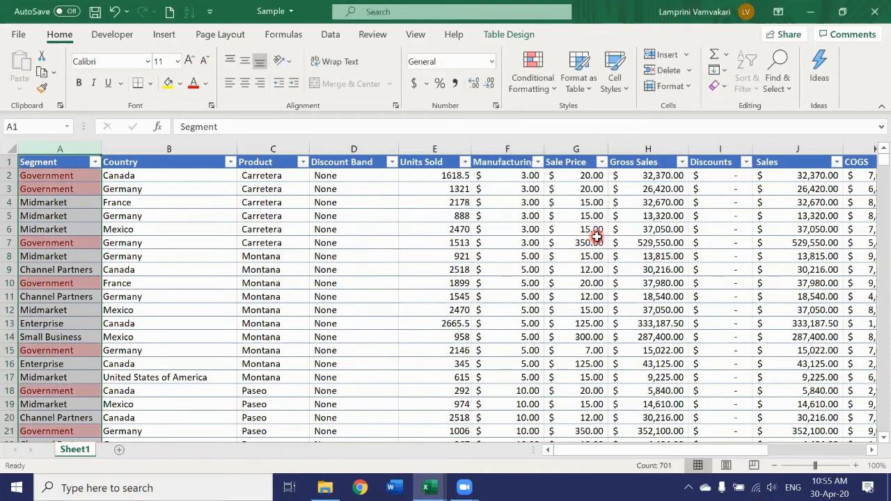
left_click(108, 244)
scroll(54, 206, "down", 3)
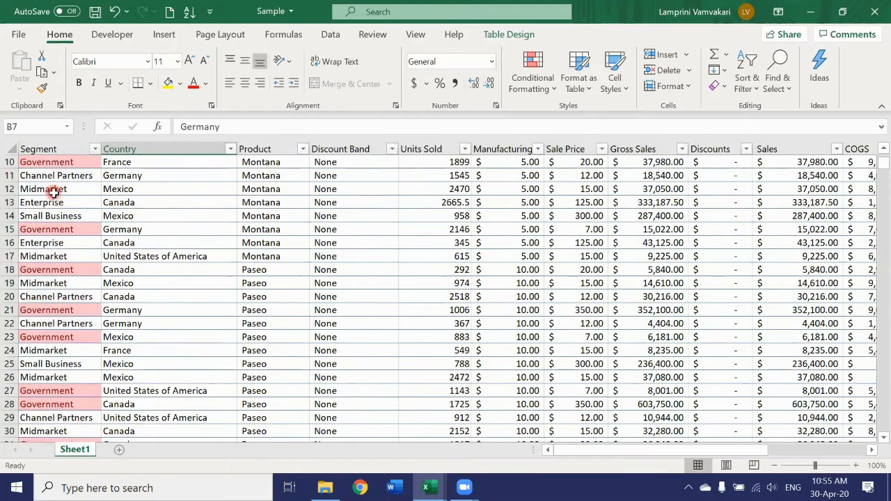
scroll(54, 207, "down", 17)
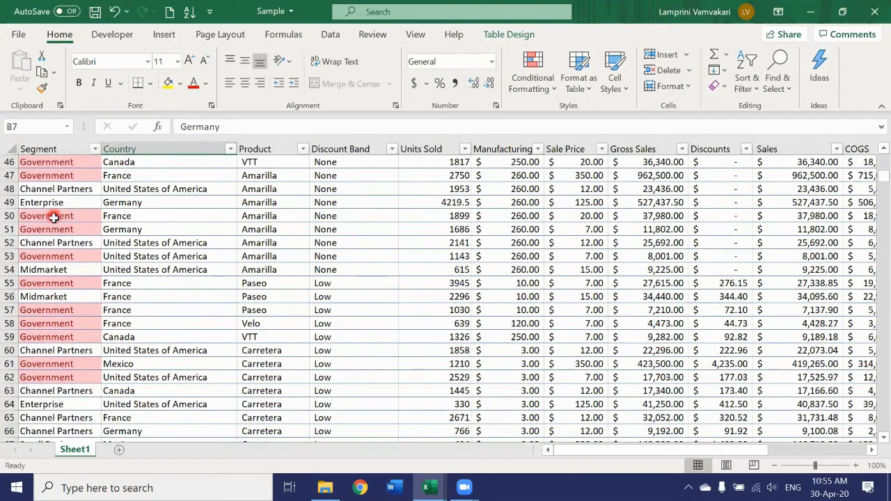
scroll(54, 220, "up", 20)
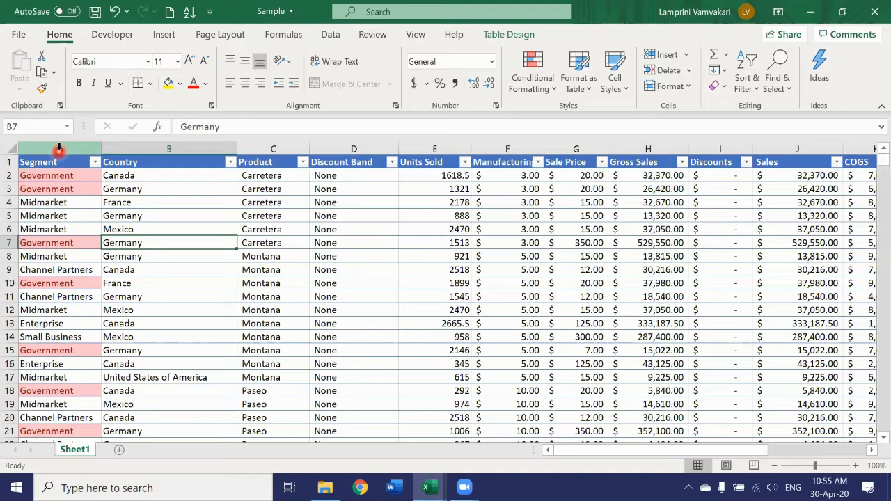
- Open the conditional formatting rules manager for the Segment column and examine its rule scope options and the range the rule applies to
left_click(60, 147)
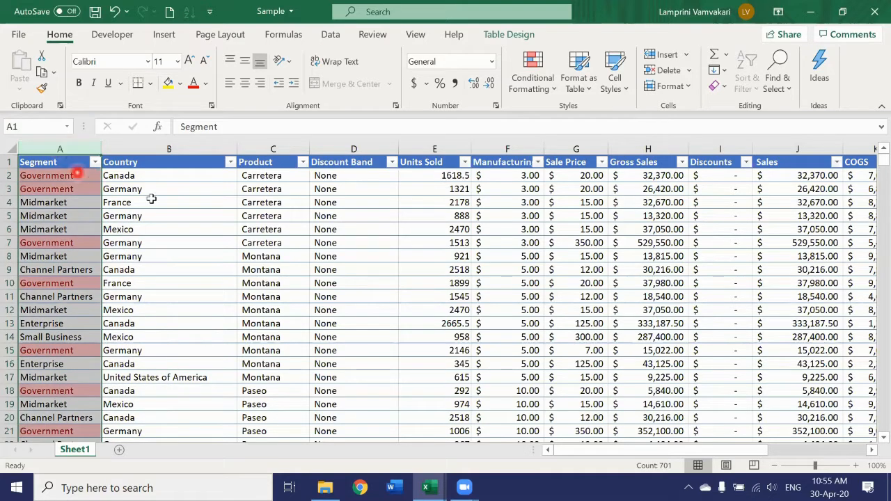
left_click(542, 89)
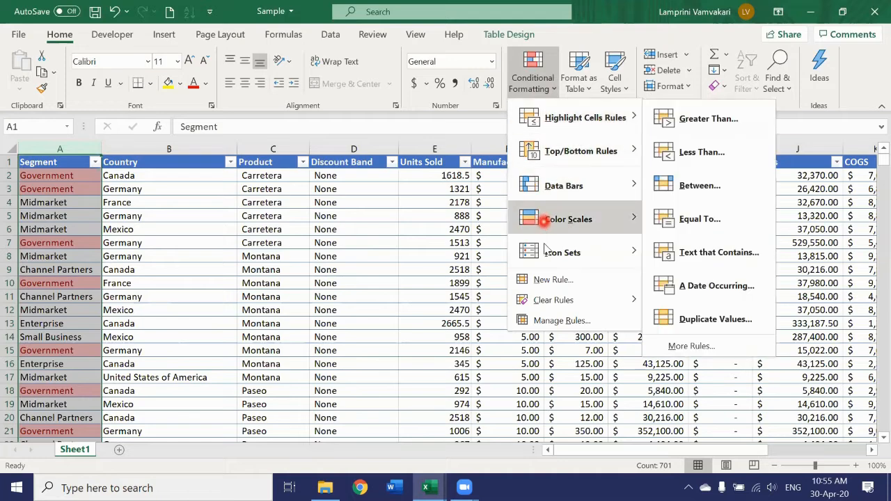
left_click(555, 320)
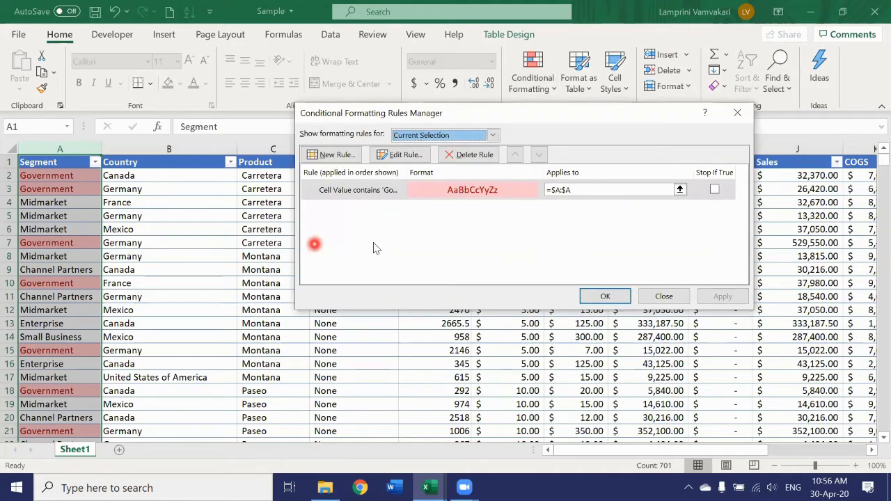
left_click(359, 153)
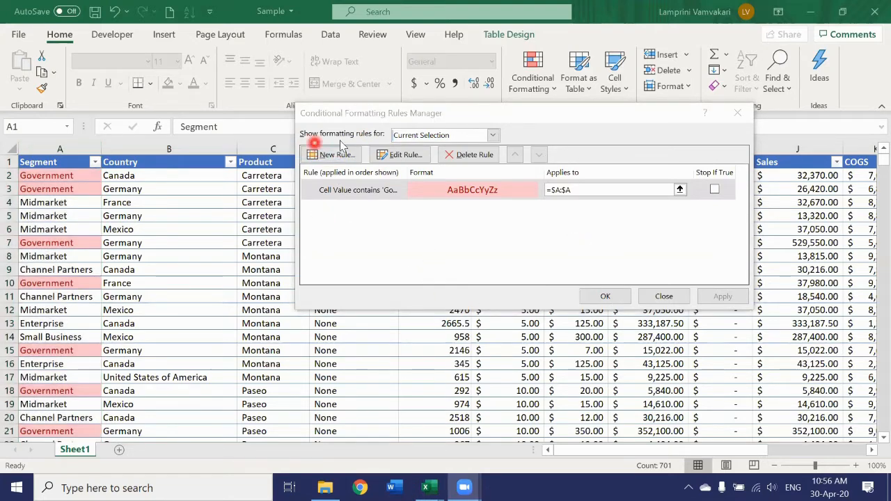
left_click(493, 135)
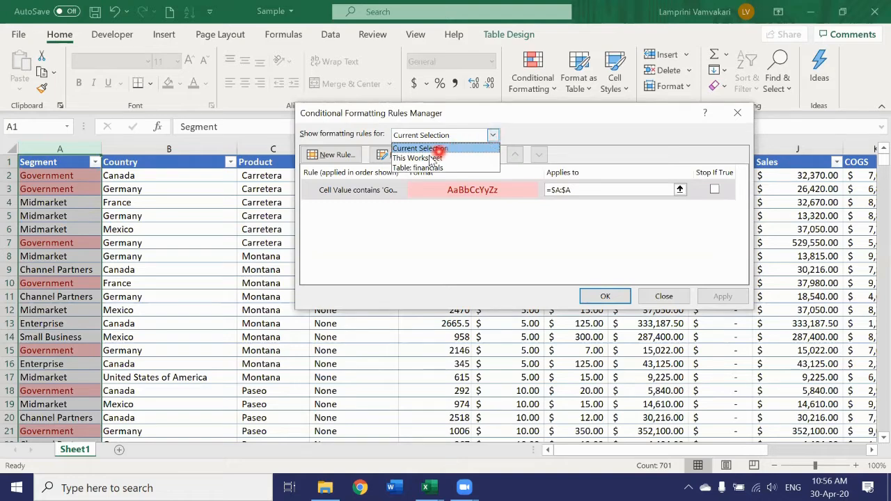
left_click(494, 137)
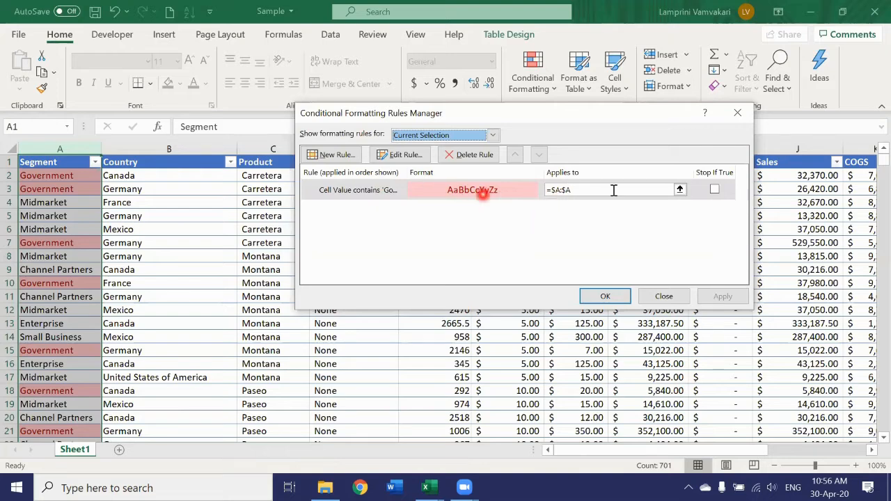
left_click(680, 189)
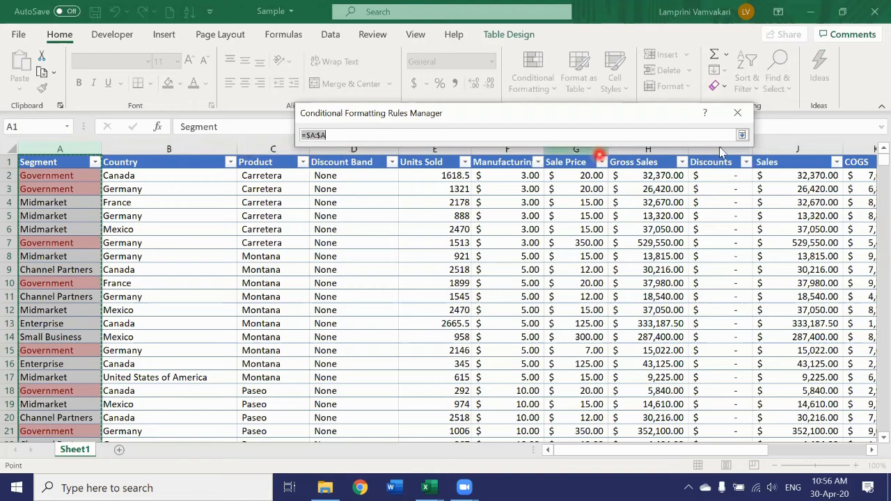
left_click(741, 117)
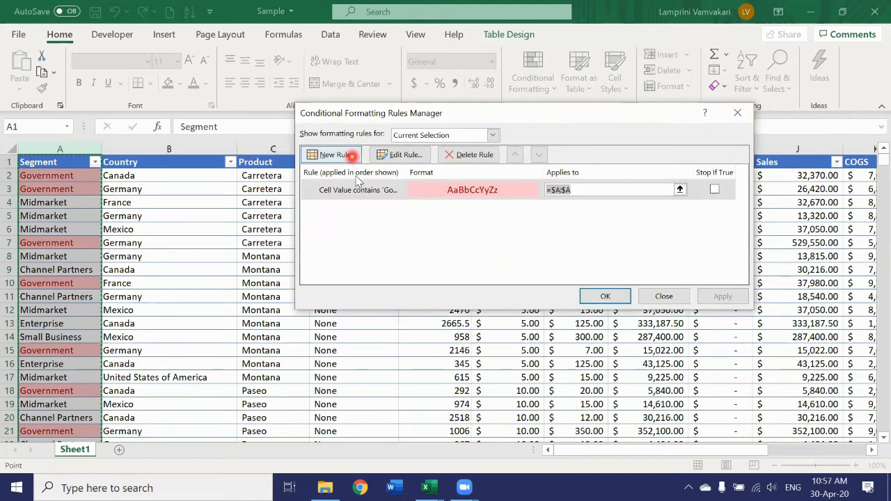
- Edit the Segment column's Government rule so that its font is bold and blue
left_click(400, 154)
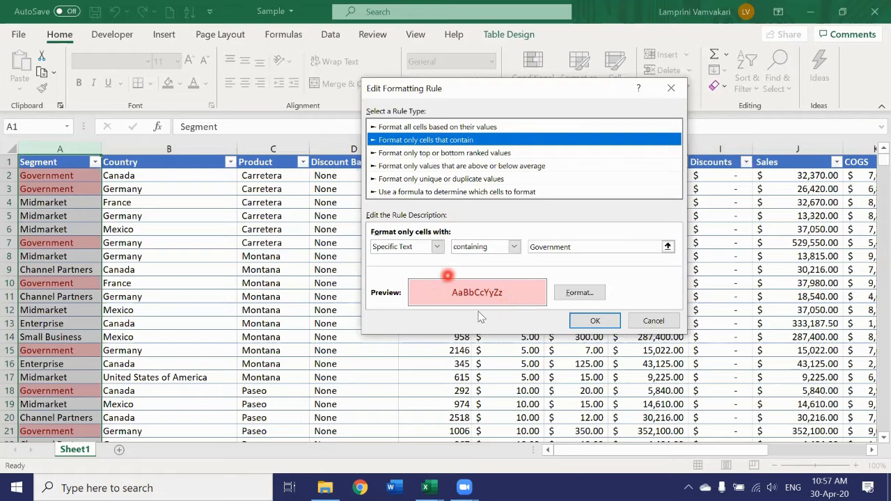
left_click(579, 292)
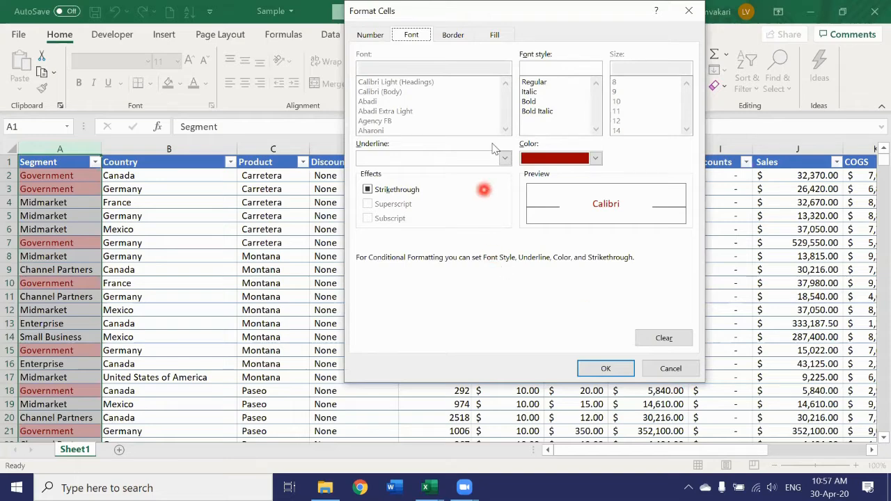
left_click(533, 102)
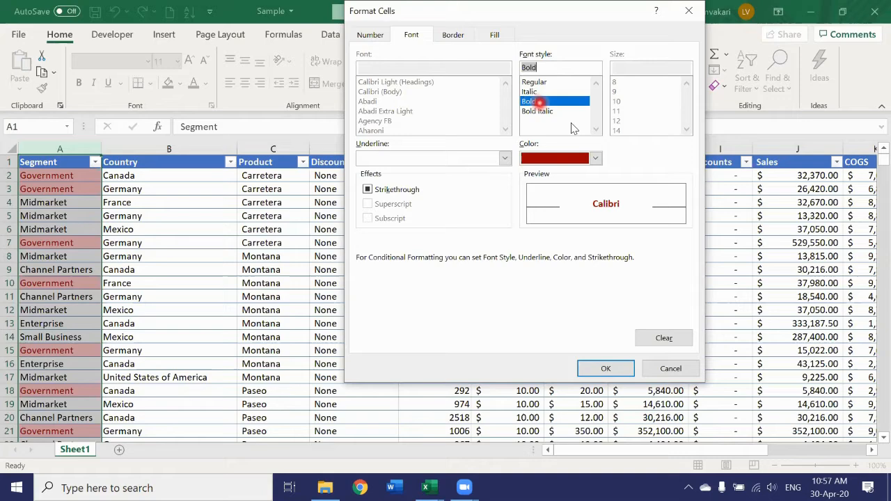
left_click(596, 159)
left_click(571, 216)
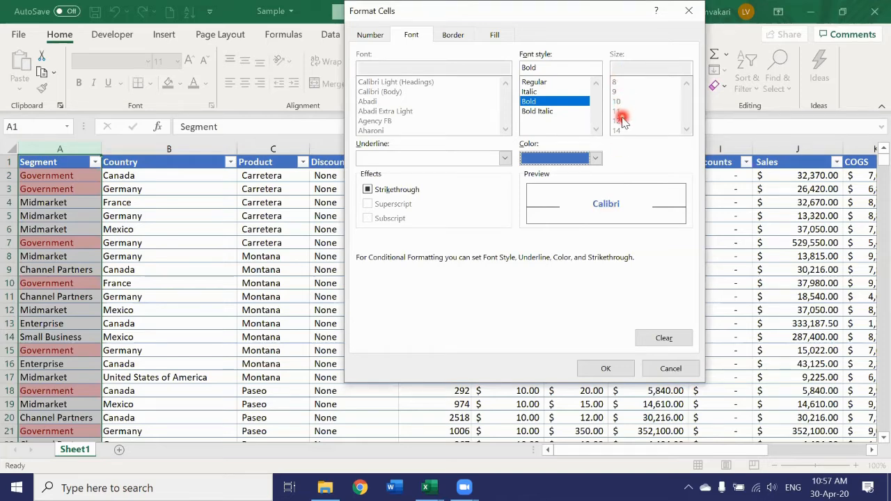
- Add an outline border to the Government rule's format and apply the edited rule to the Segment column
left_click(452, 36)
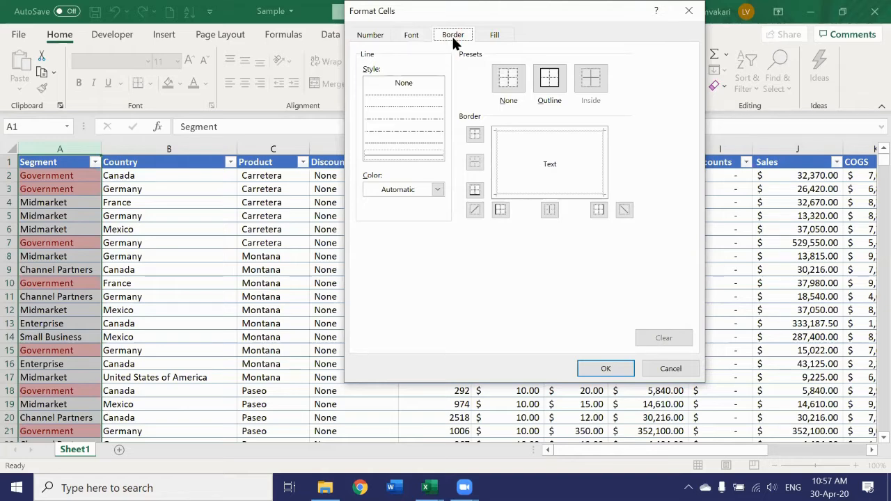
left_click(557, 83)
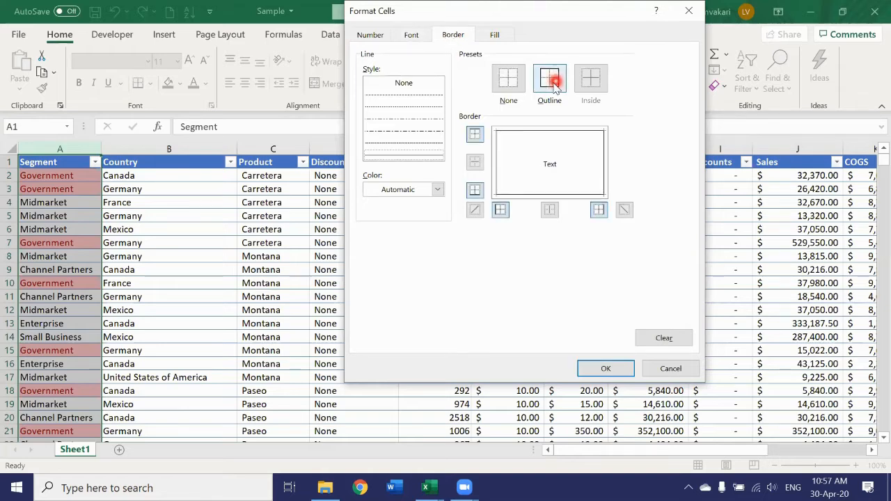
left_click(495, 34)
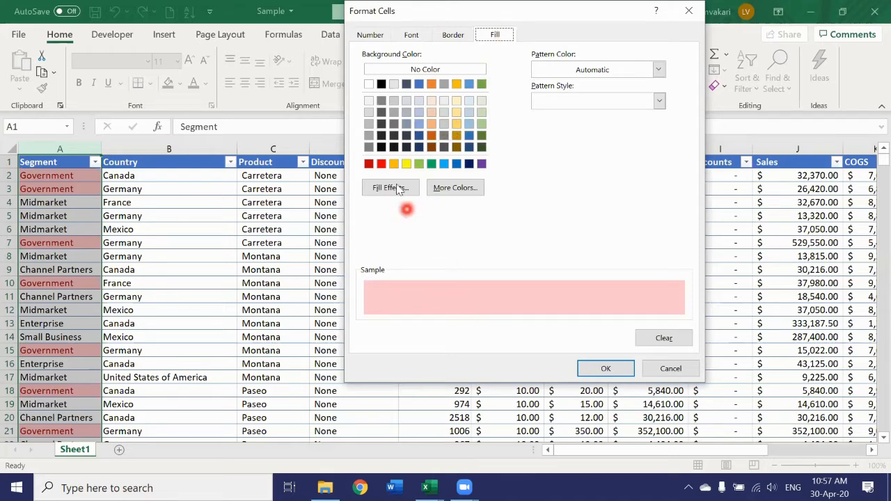
left_click(608, 370)
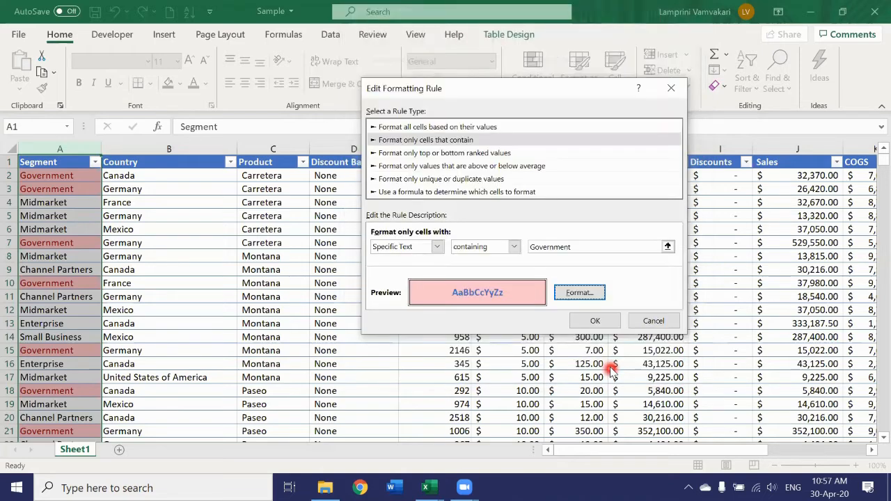
left_click(592, 322)
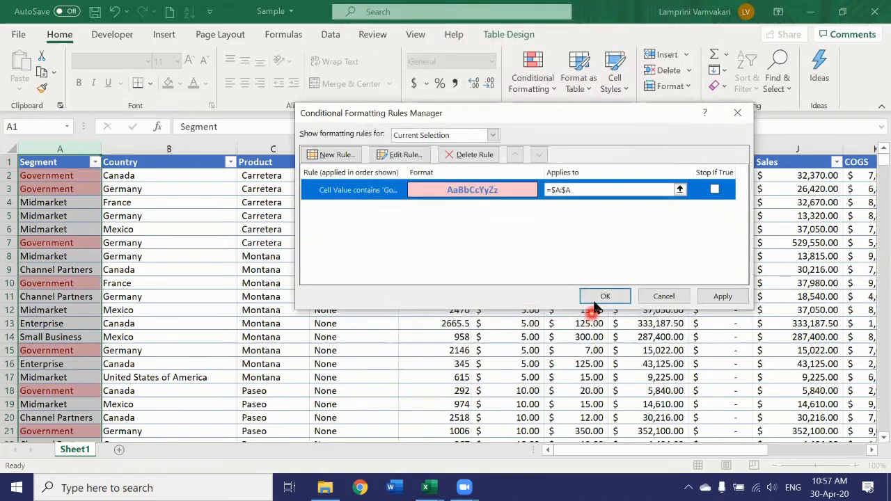
left_click(596, 293)
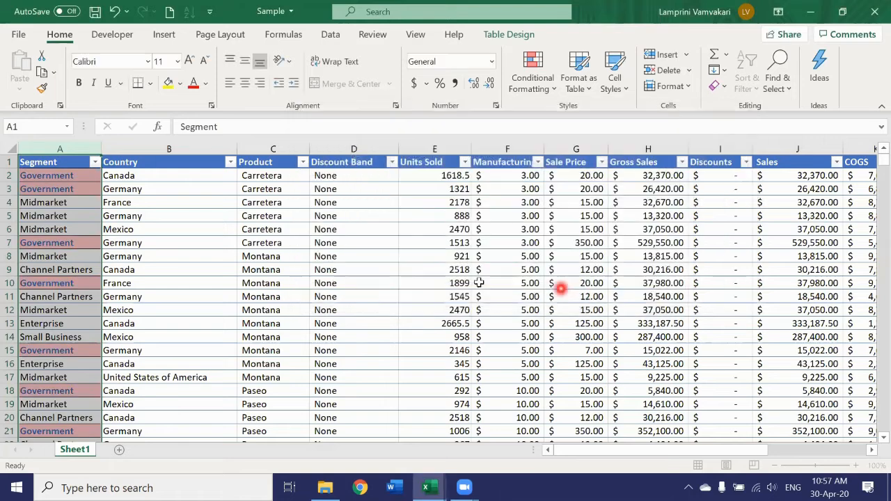
left_click(185, 258)
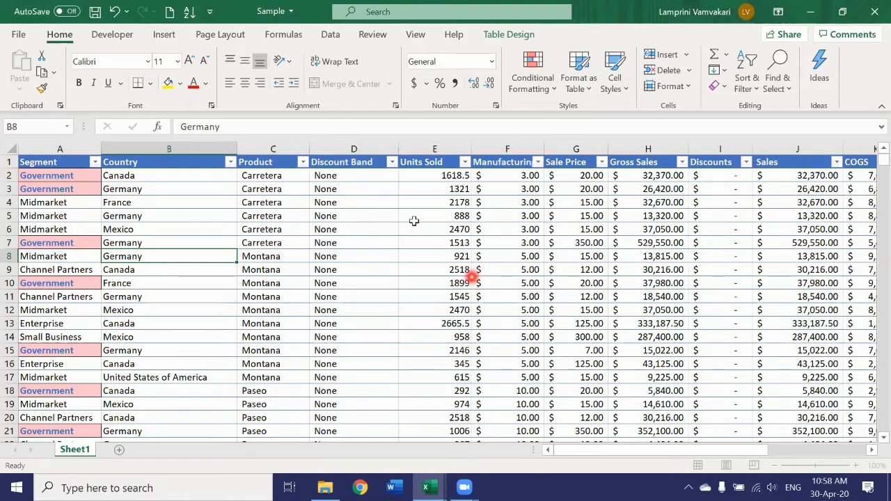
- Highlight the top 10 items in the Units Sold column using Yellow Fill with Dark Yellow Text
left_click(428, 146)
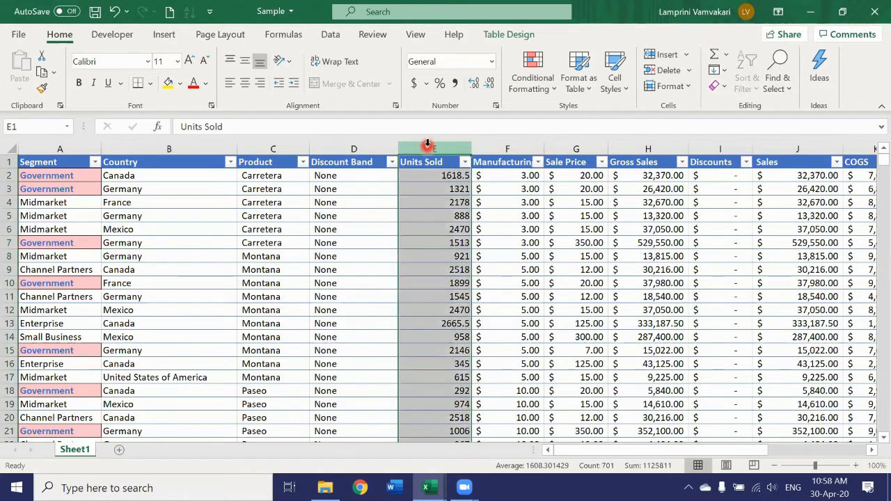
left_click(543, 89)
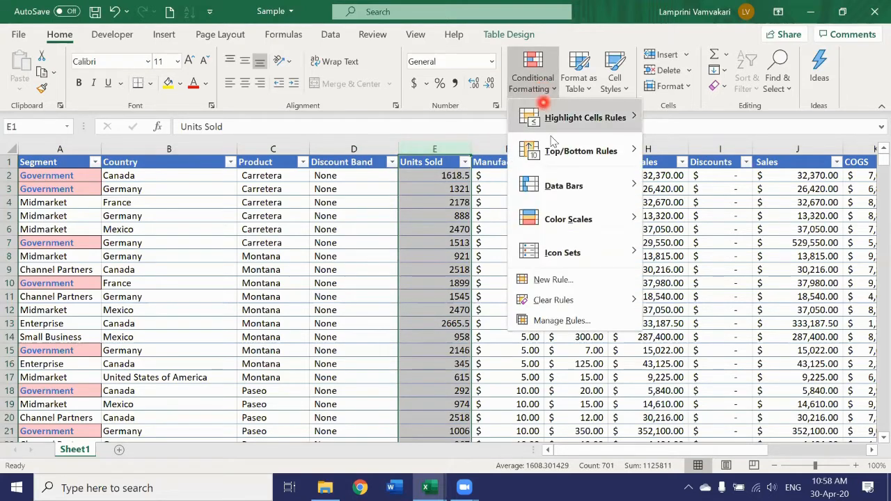
mouse_move(561, 160)
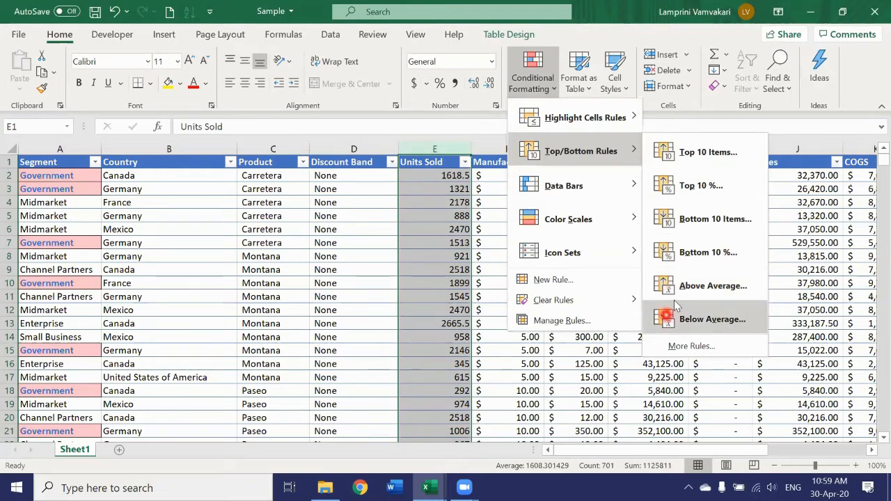
left_click(681, 154)
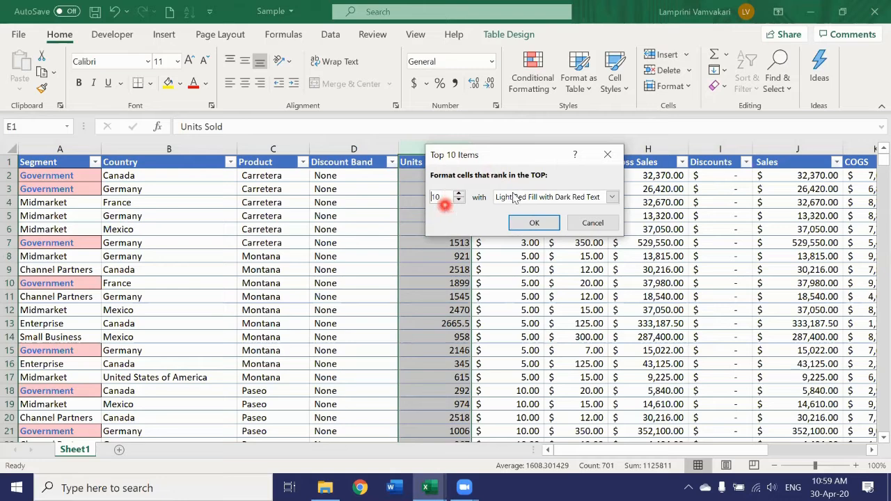
left_click(612, 199)
left_click(579, 216)
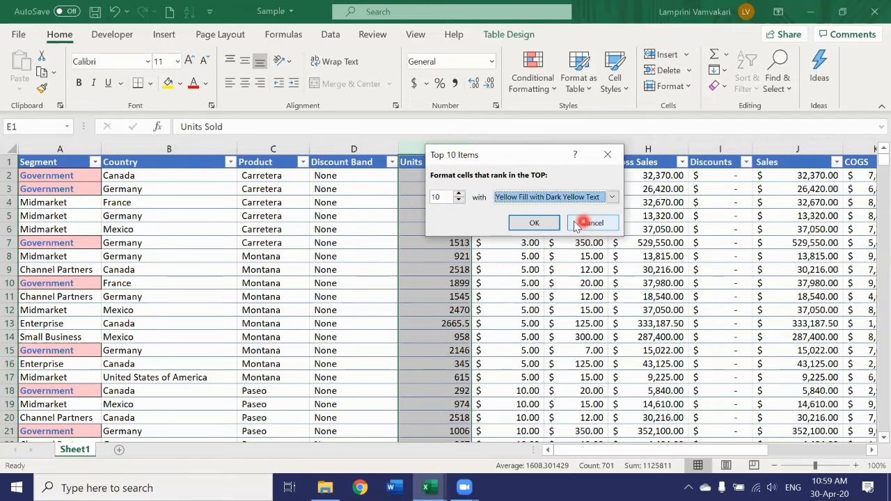
left_click(522, 223)
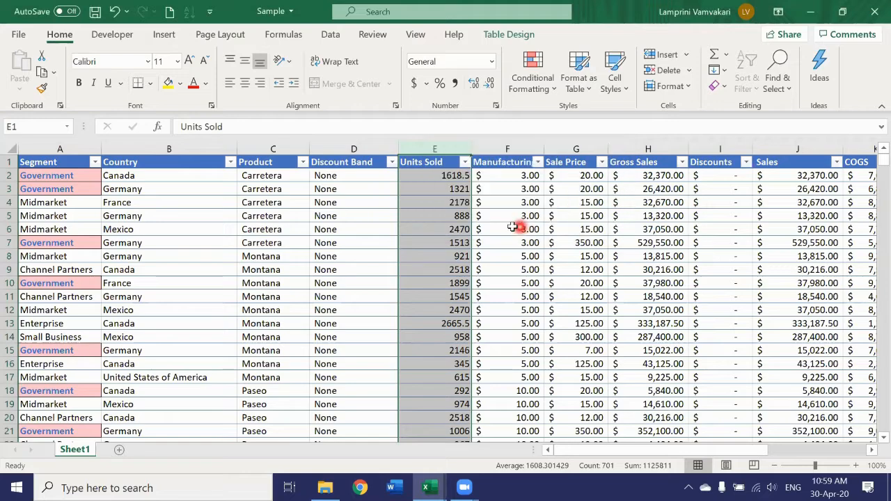
- Look through the Units Sold column for the cells highlighted by the top 10 rule
scroll(456, 203, "down", 8)
left_click(365, 217)
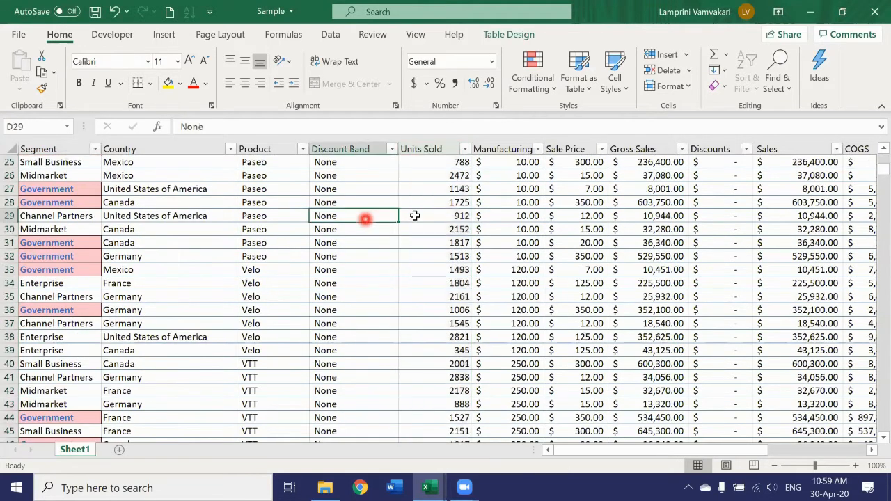
scroll(416, 216, "down", 7)
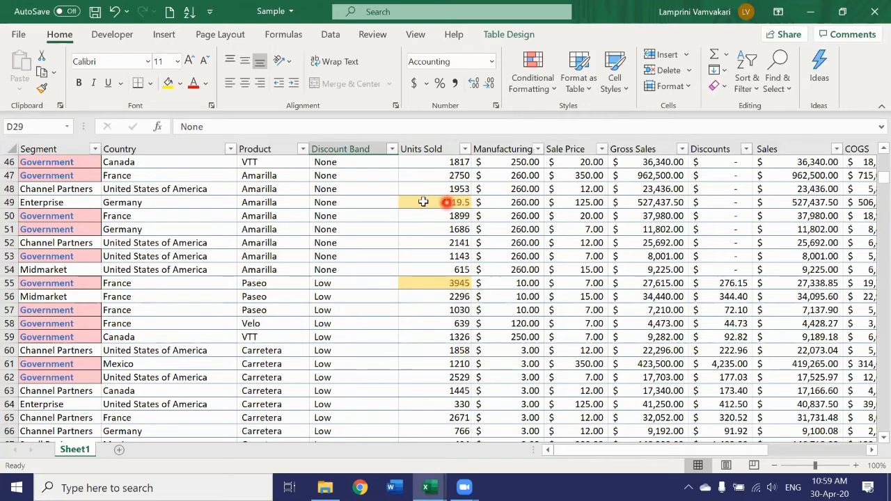
scroll(435, 237, "down", 1)
scroll(434, 238, "down", 7)
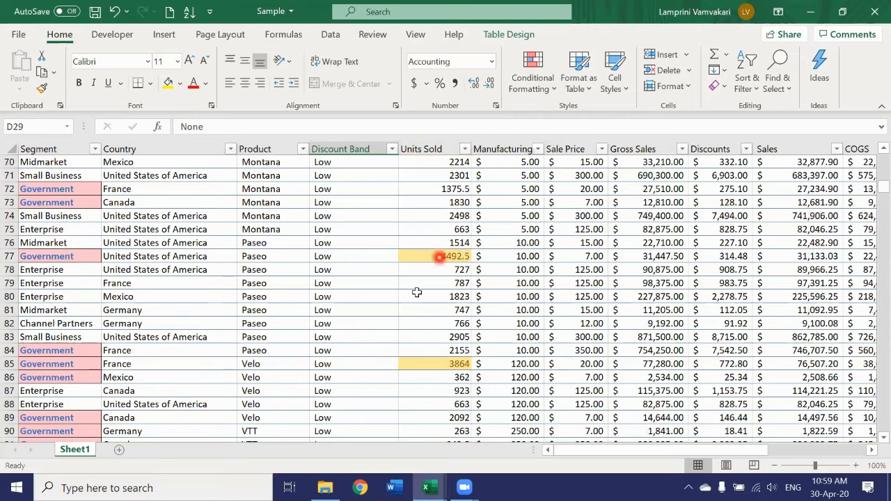
scroll(447, 254, "up", 20)
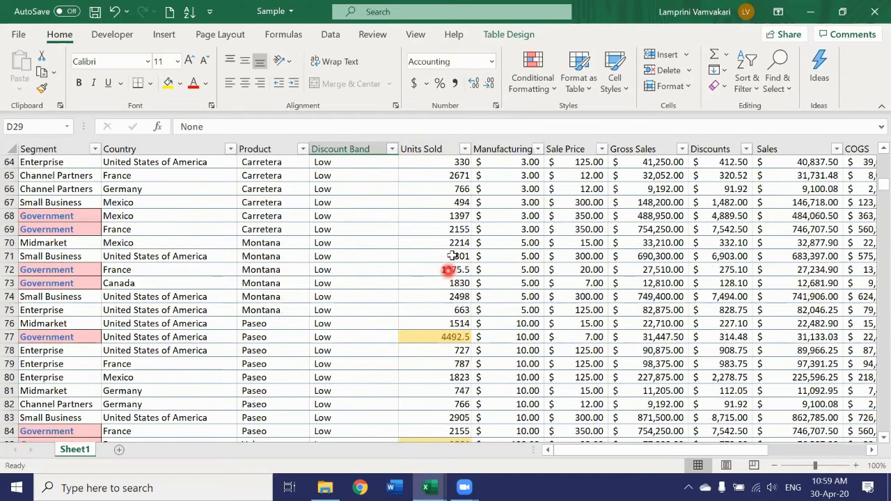
scroll(446, 247, "up", 5)
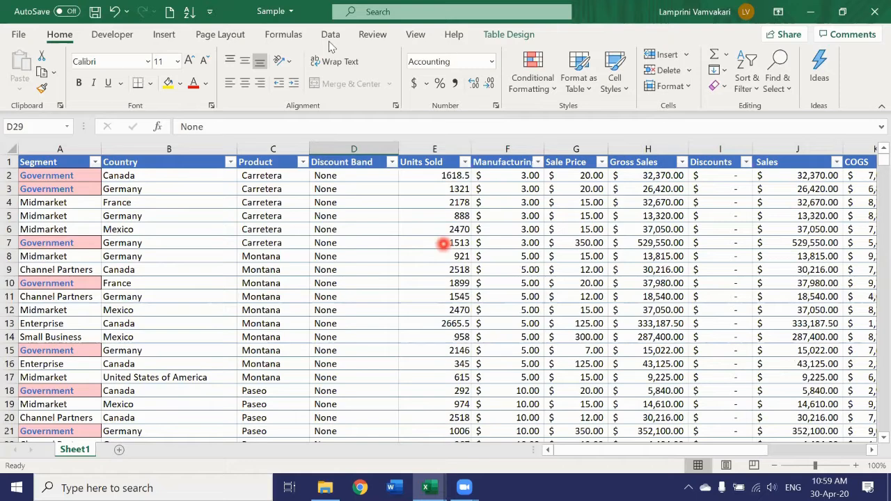
- Highlight the bottom 10 items in the Units Sold column using Light Red Fill with Dark Red Text
left_click(437, 149)
left_click(549, 88)
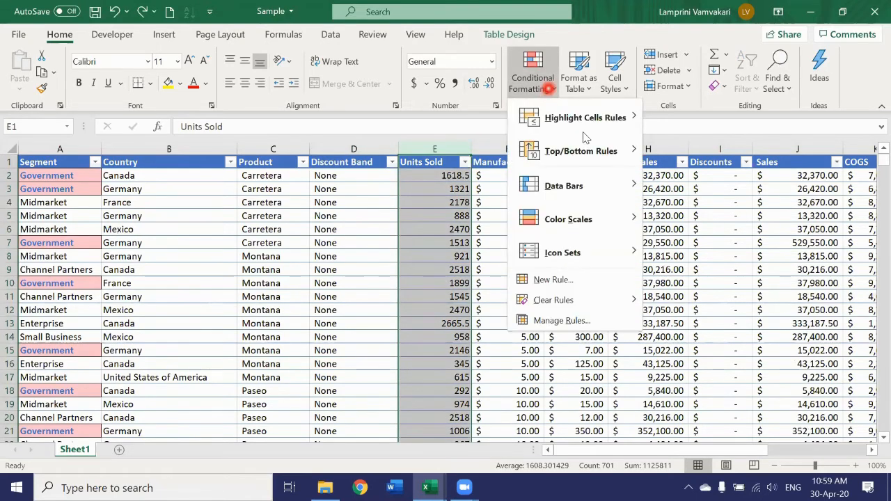
left_click(603, 149)
left_click(707, 162)
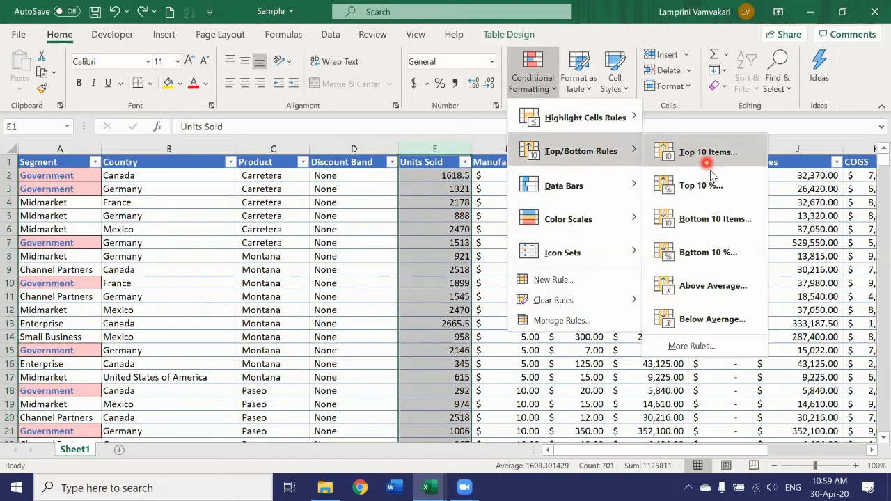
left_click(724, 218)
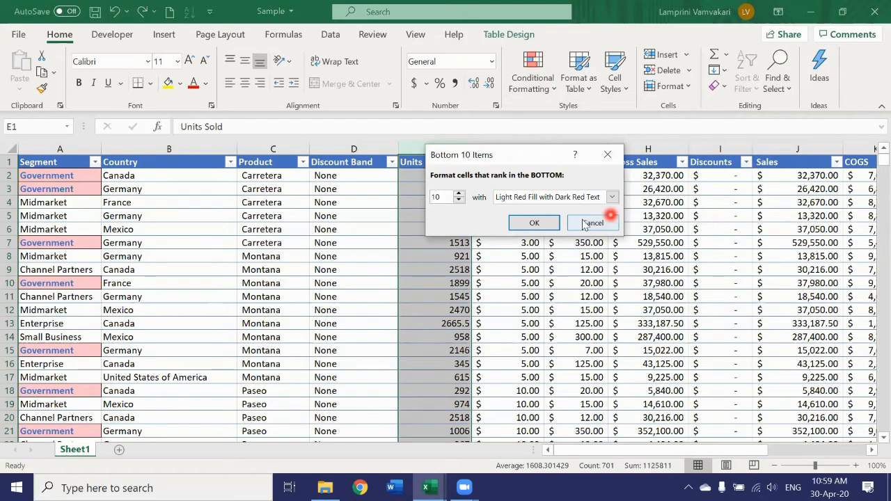
left_click(533, 223)
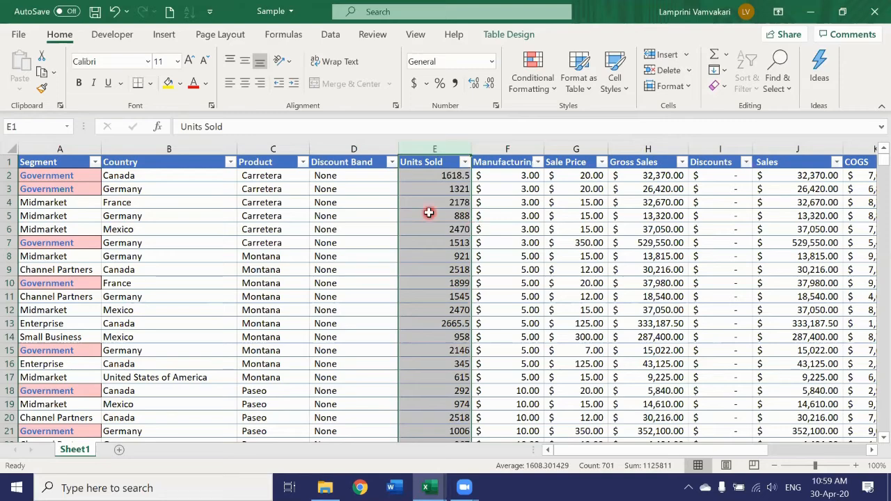
- Check the bottom 10 highlights down the Units Sold column and undo that rule
scroll(427, 212, "down", 13)
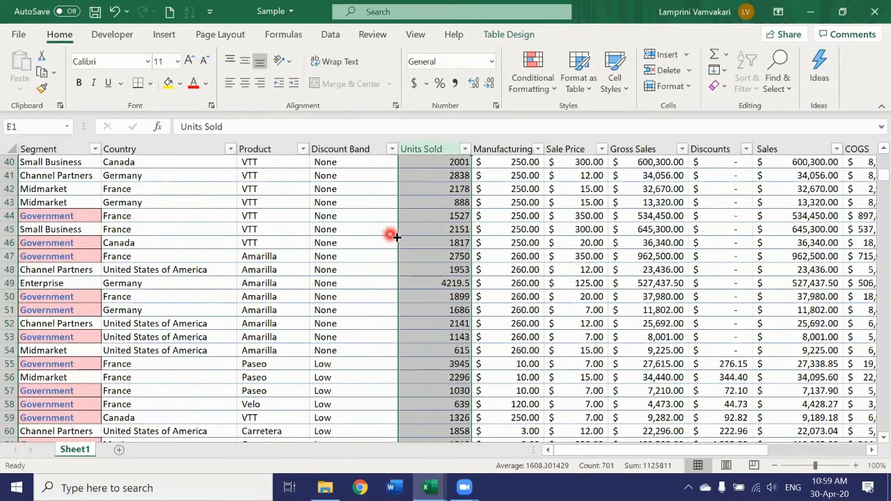
left_click(392, 234)
scroll(417, 240, "down", 5)
scroll(443, 248, "down", 16)
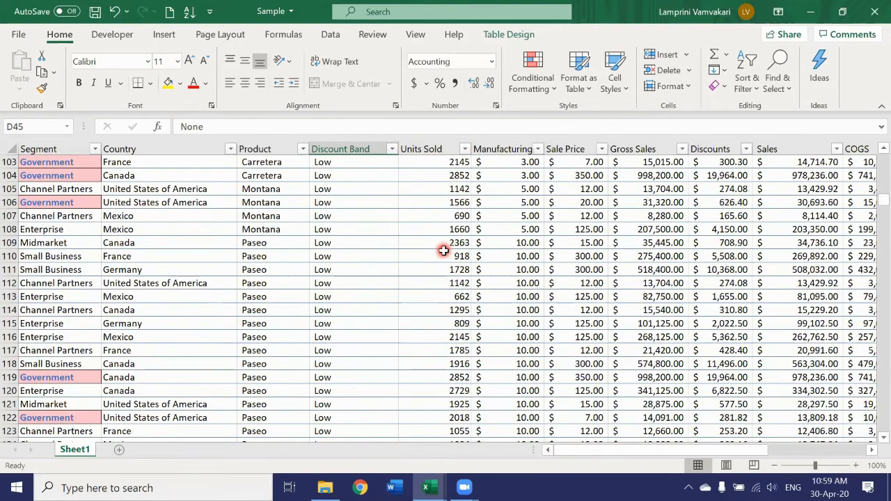
scroll(443, 251, "up", 3)
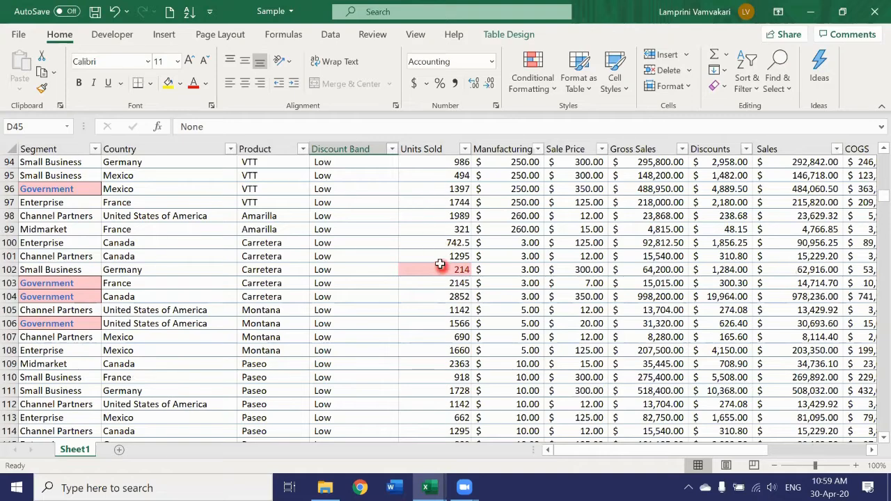
scroll(440, 264, "down", 13)
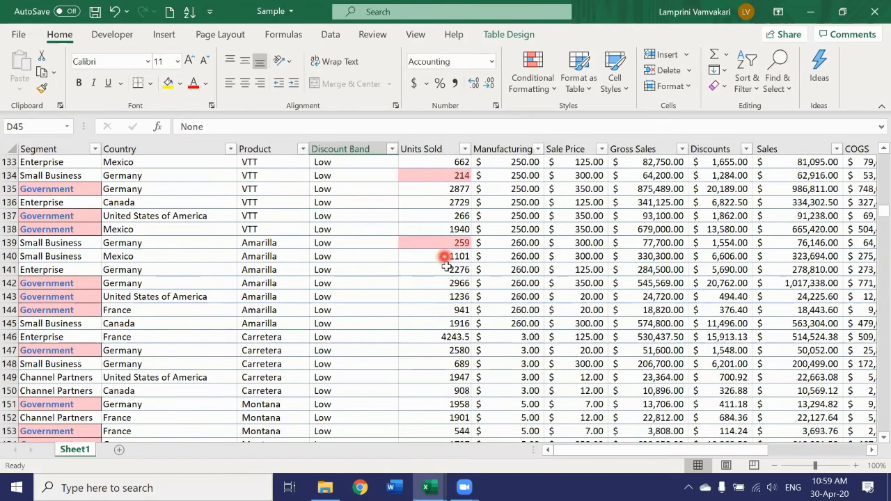
scroll(443, 257, "up", 5)
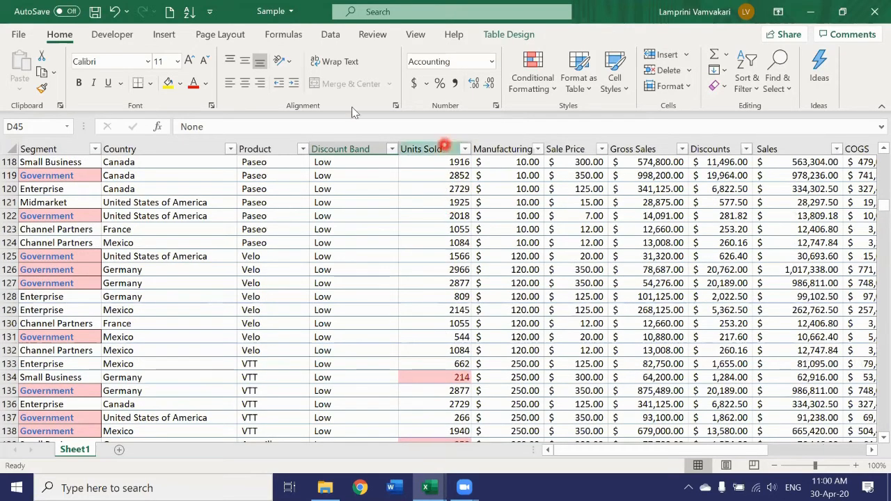
left_click(115, 11)
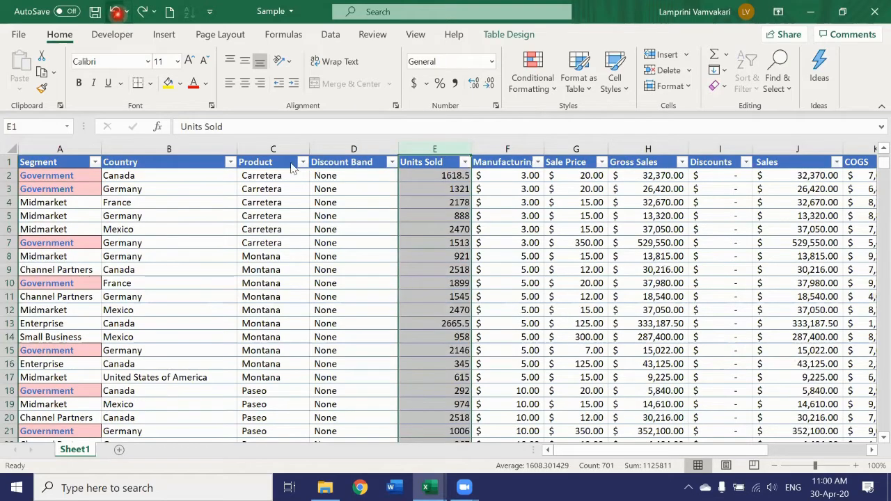
- Apply green solid fill data bars to the Units Sold column and deselect the column
left_click(450, 146)
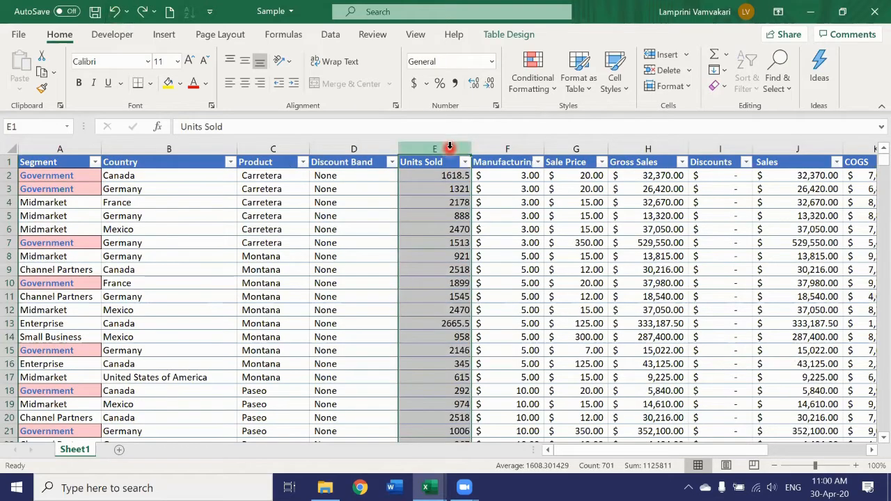
left_click(532, 84)
mouse_move(585, 151)
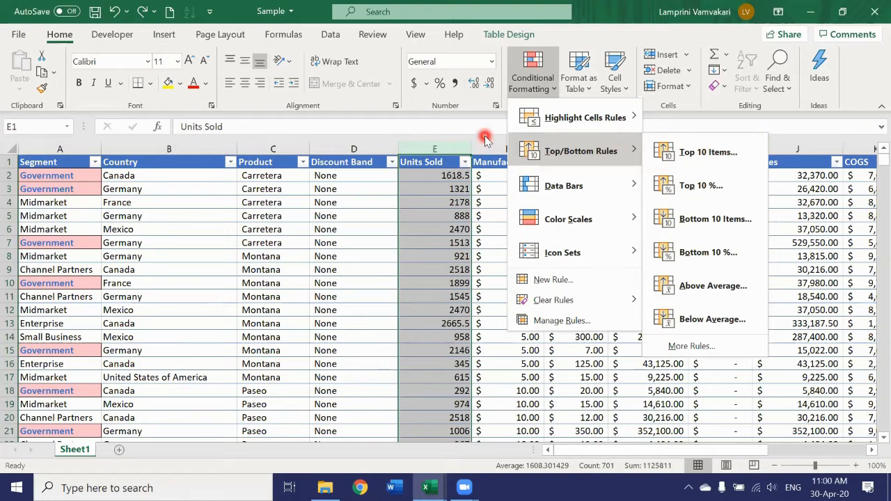
mouse_move(546, 193)
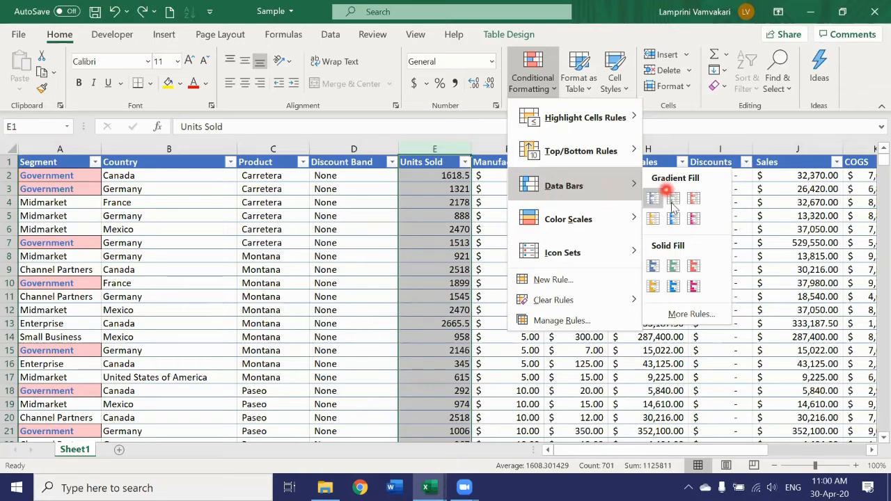
left_click(670, 267)
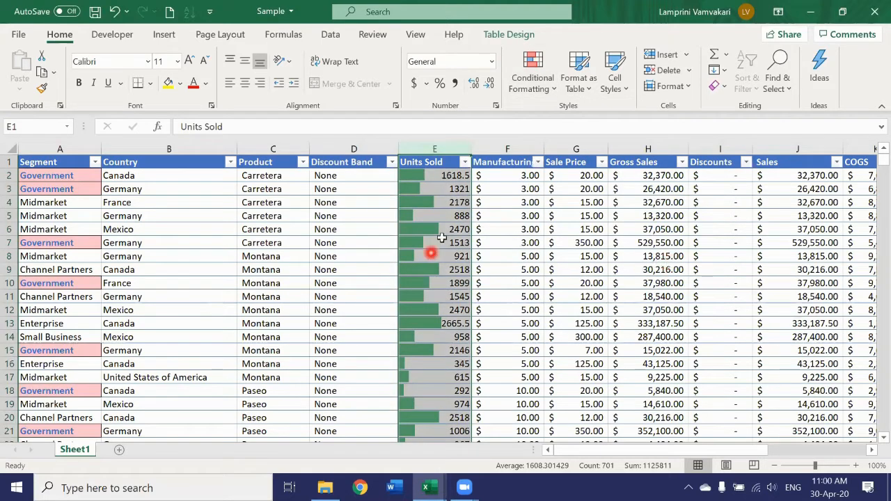
left_click(508, 193)
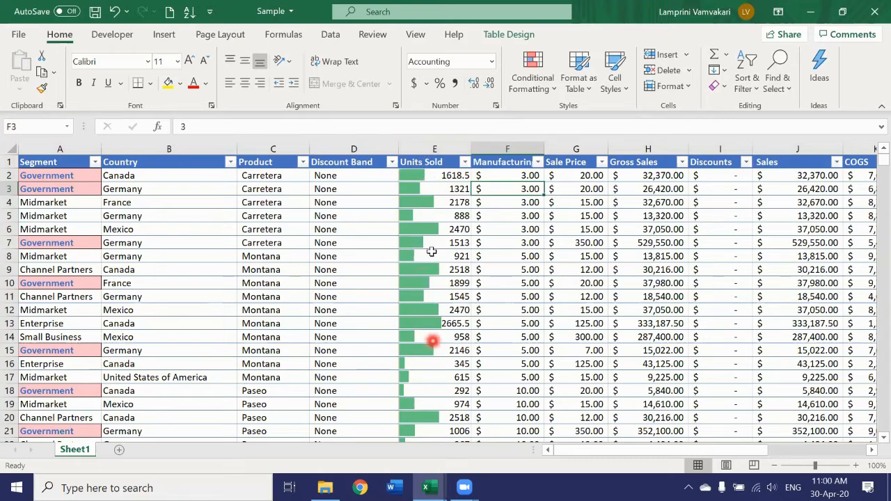
- Examine how the data bar lengths compare with the values down the Units Sold column
scroll(423, 219, "down", 4)
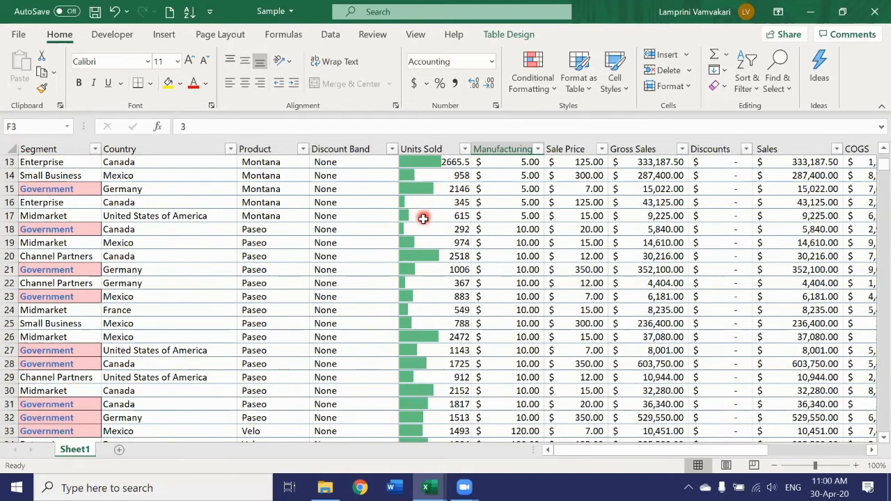
scroll(423, 219, "down", 6)
scroll(423, 220, "down", 4)
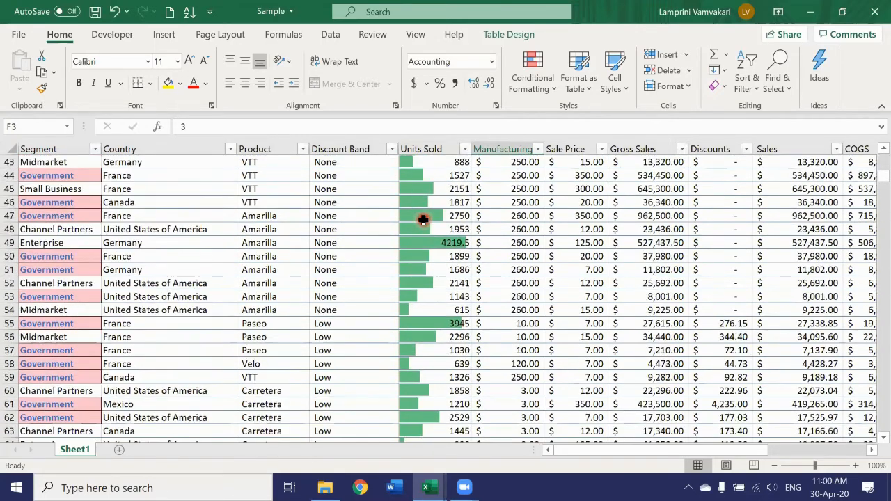
scroll(423, 219, "down", 1)
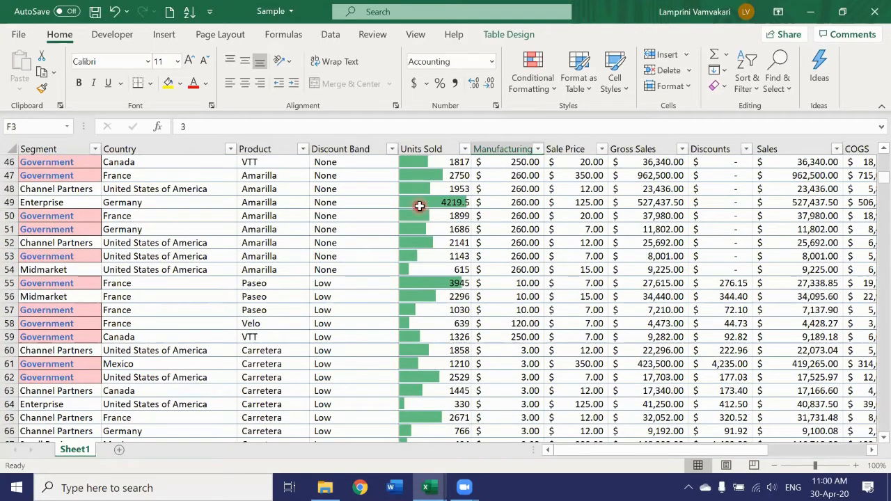
scroll(431, 238, "down", 2)
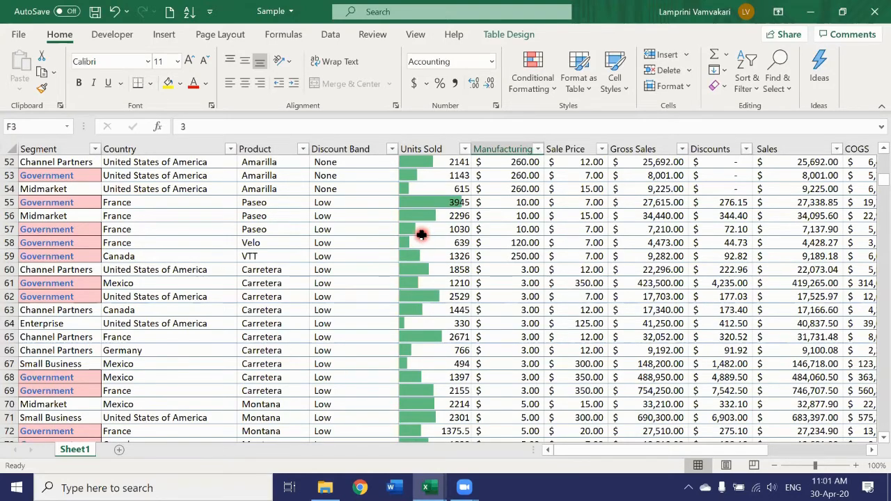
scroll(421, 234, "up", 17)
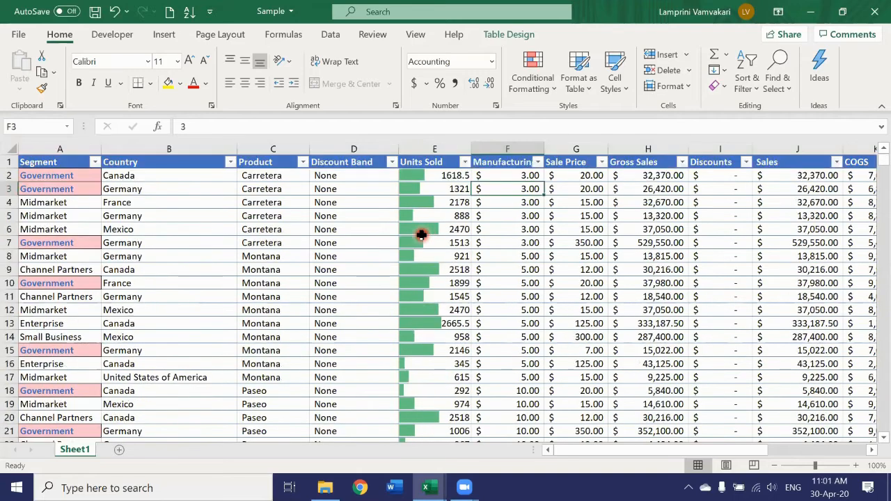
- Create a custom data bar rule for the Units Sold column with a blue solid fill and Show Bar Only enabled
left_click(437, 148)
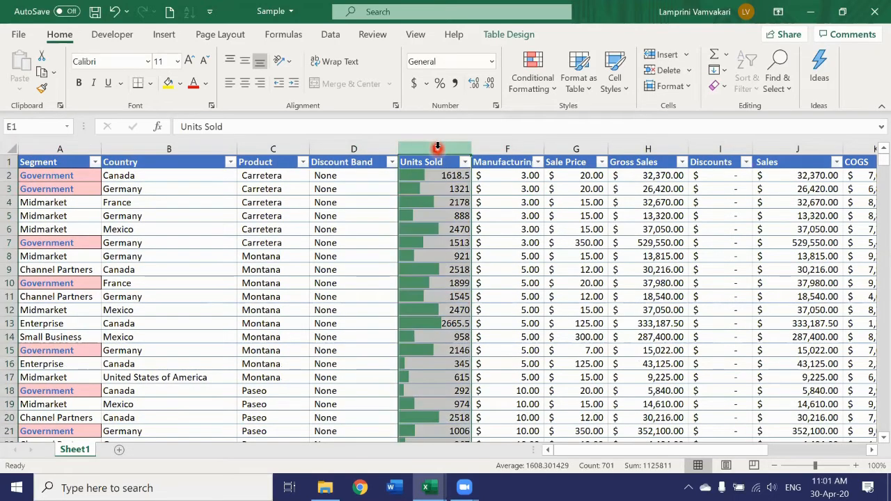
left_click(535, 90)
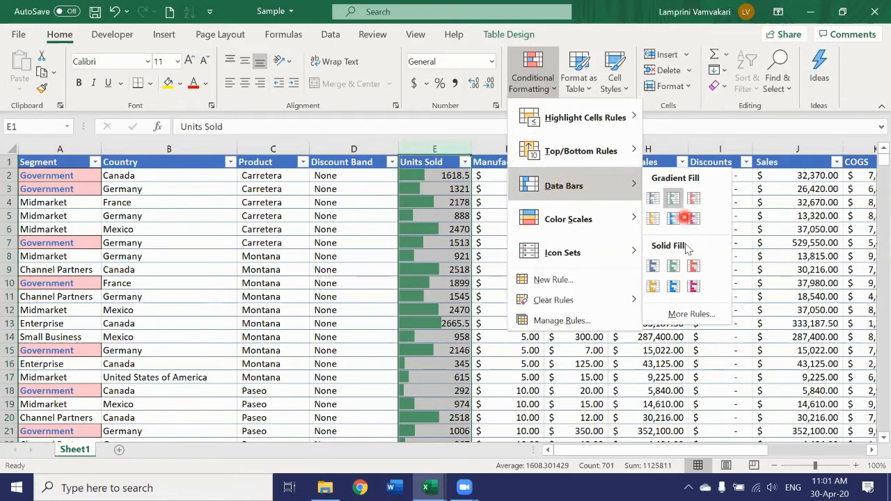
left_click(691, 316)
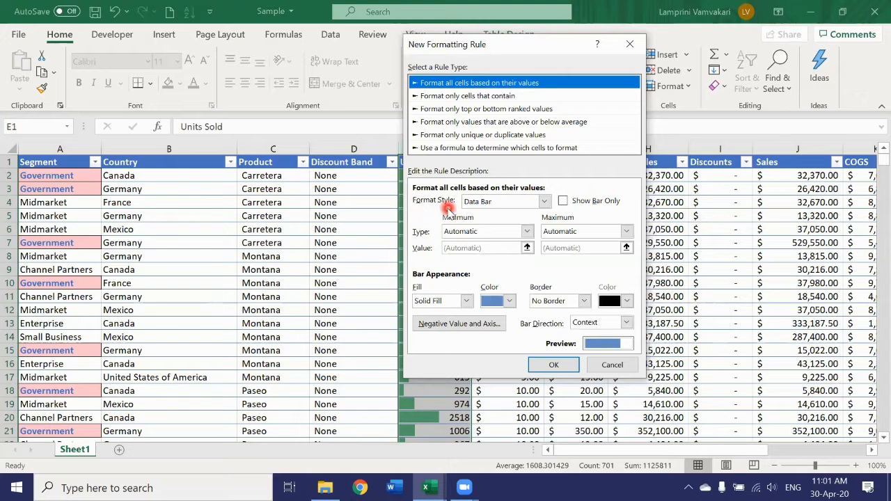
left_click(545, 202)
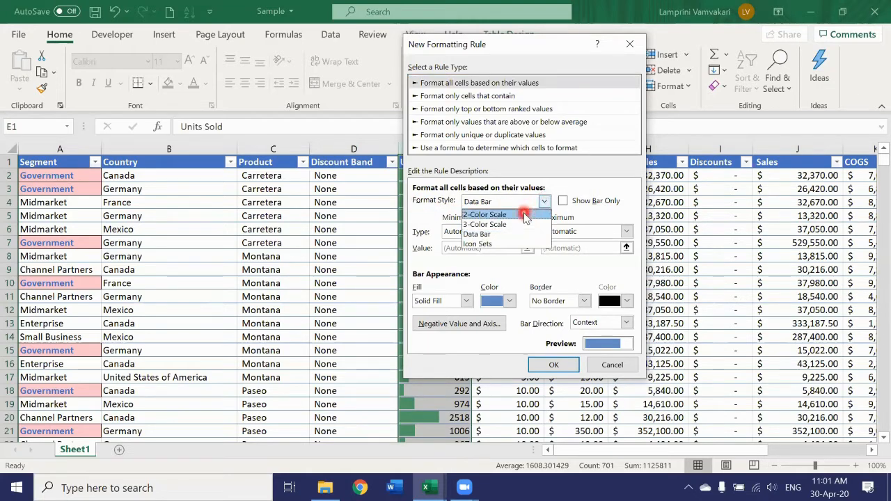
left_click(523, 224)
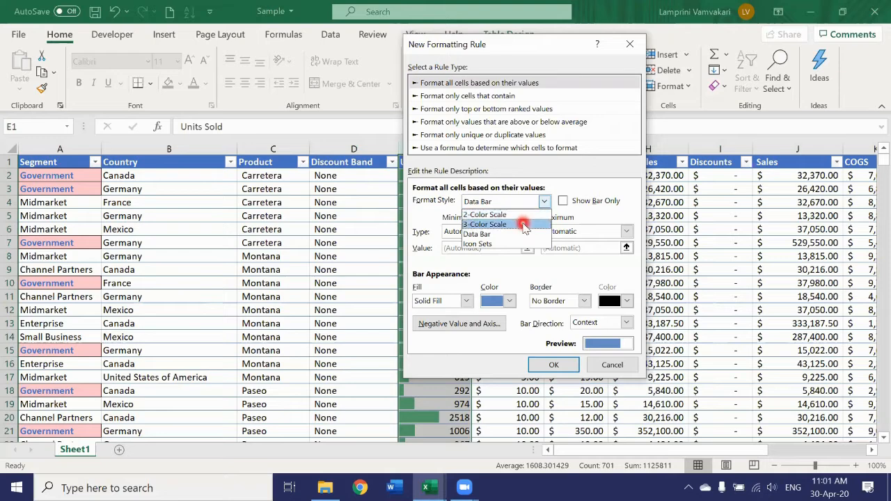
left_click(575, 189)
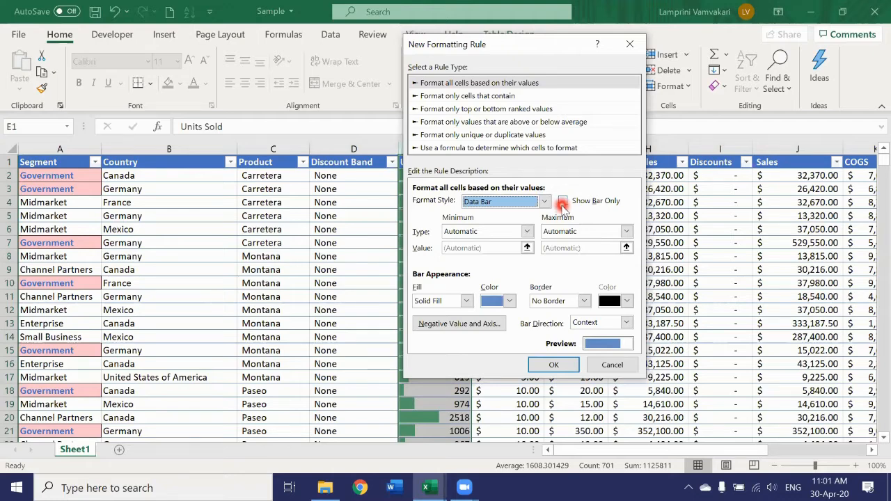
left_click(563, 202)
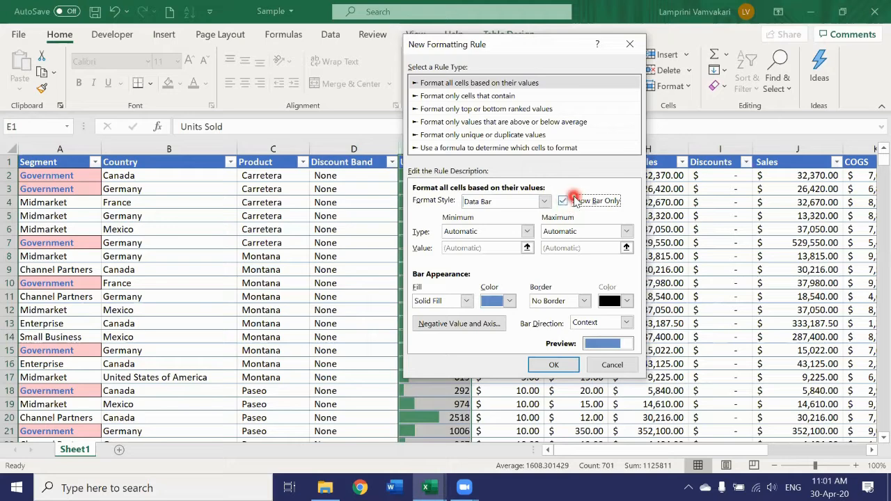
left_click(553, 366)
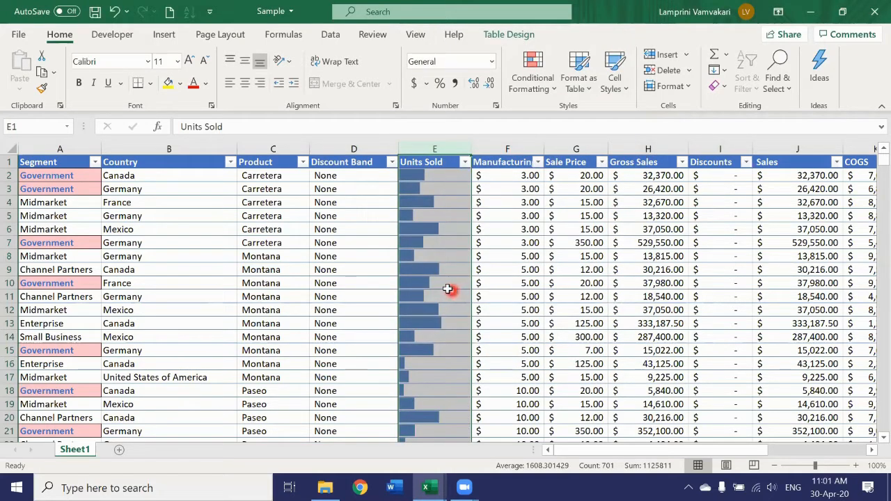
- Review the bar-only cells down the Units Sold column
left_click(444, 255)
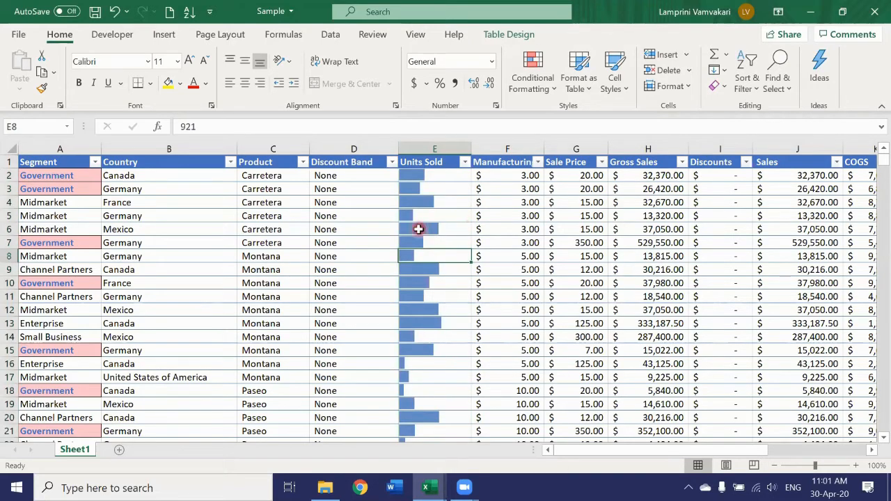
scroll(418, 229, "down", 4)
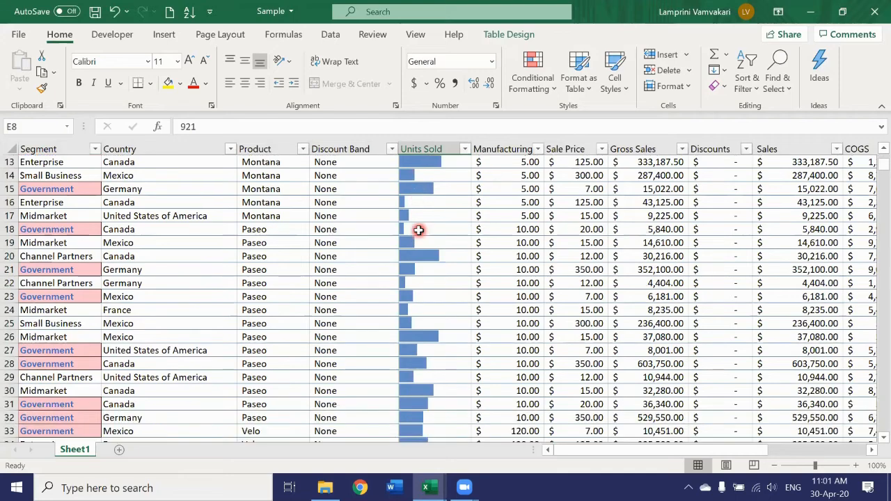
scroll(418, 230, "down", 3)
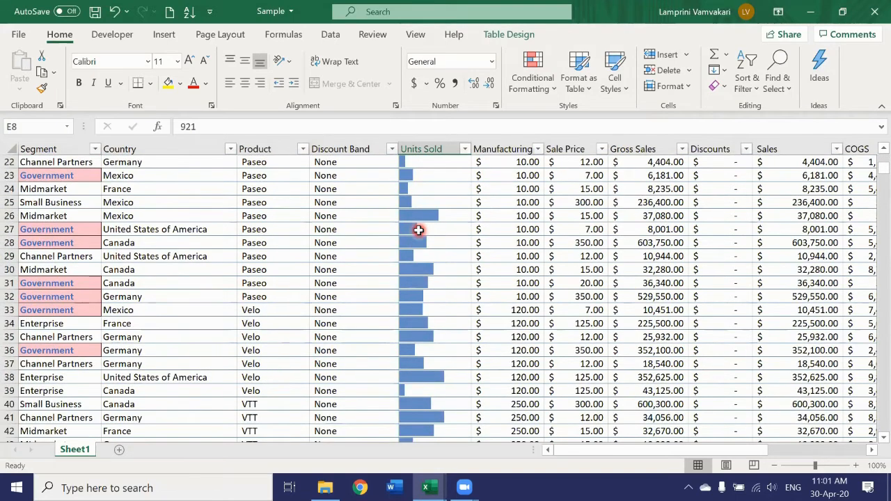
scroll(418, 230, "up", 3)
scroll(419, 230, "up", 4)
left_click(422, 178)
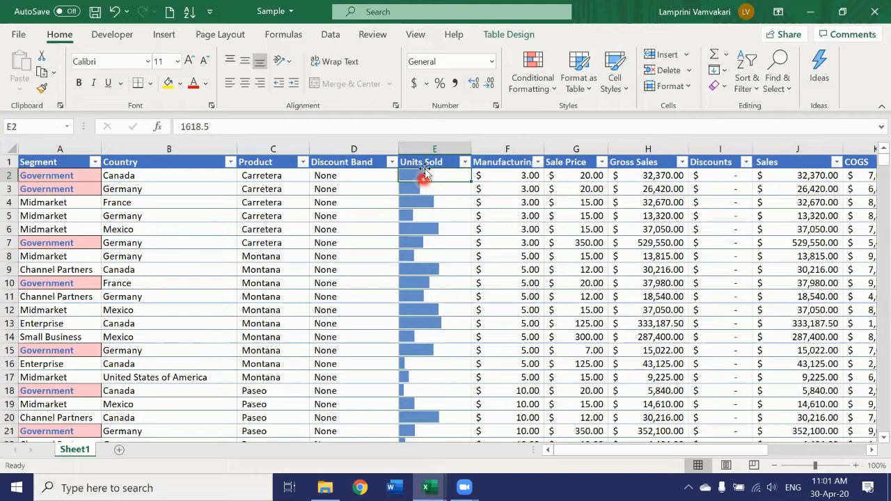
- Create a blue solid fill data bar rule for the Units Sold column with Show Bar Only disabled, and deselect the column
left_click(433, 148)
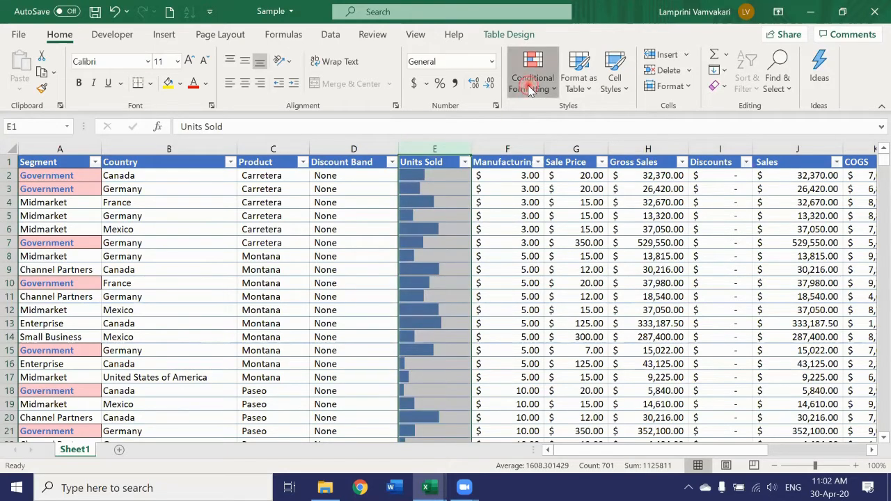
left_click(531, 89)
mouse_move(623, 189)
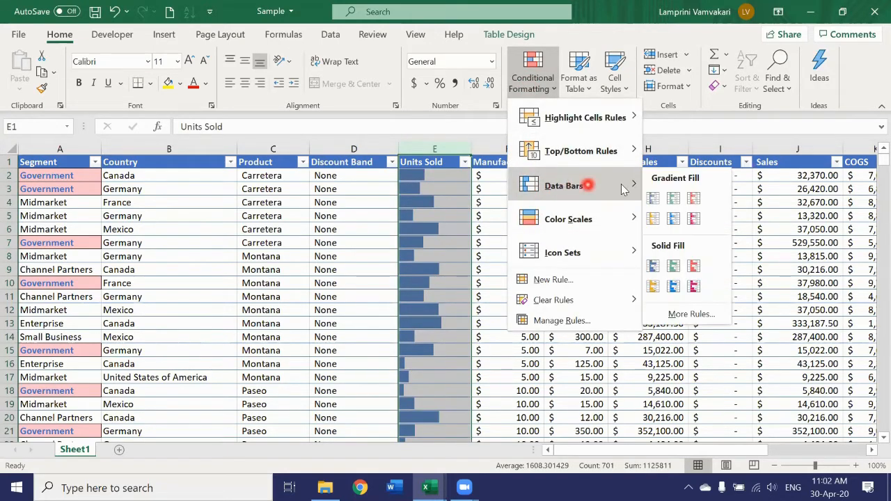
left_click(685, 313)
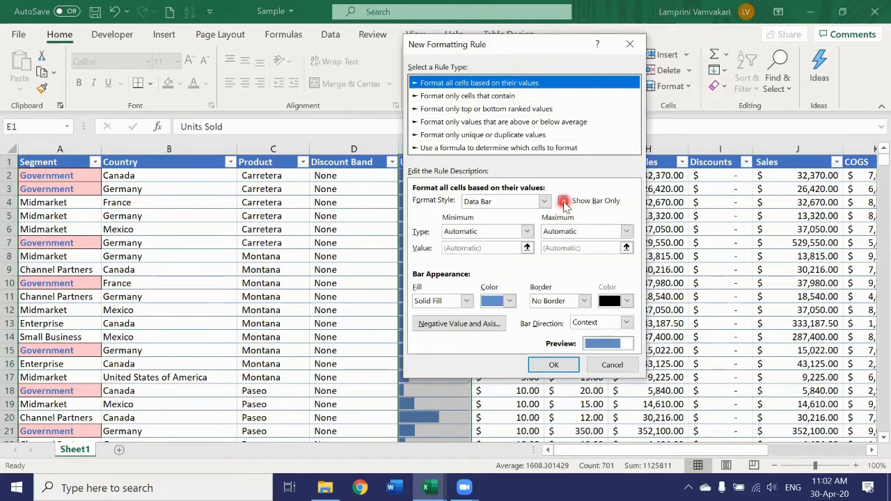
left_click(546, 369)
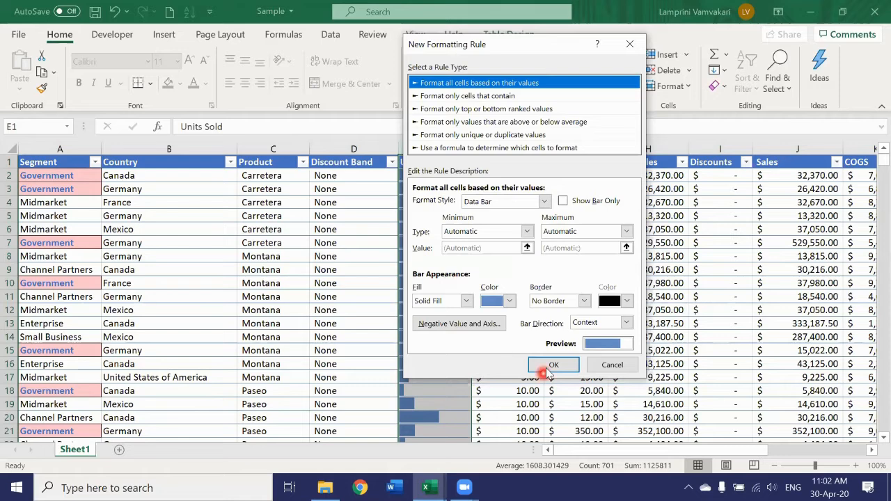
left_click(445, 240)
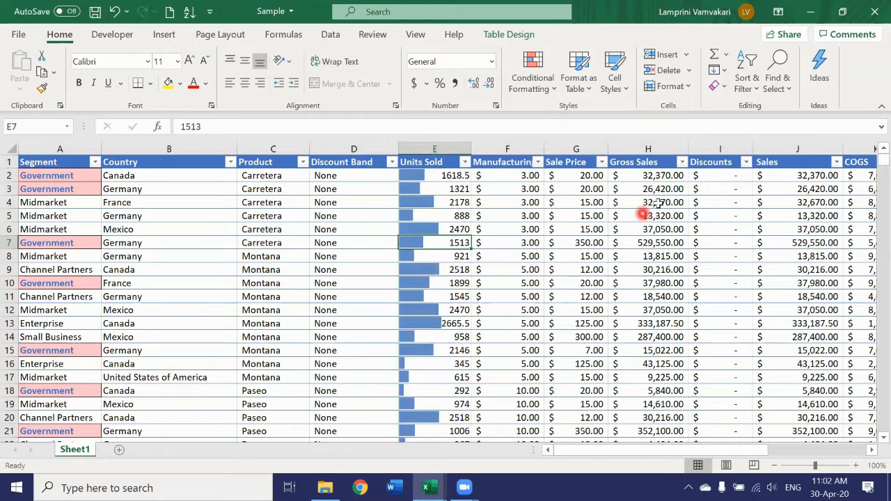
- Apply the Green - Yellow - Red color scale to the Gross Sales column and check the shading down the rows
left_click_drag(617, 450, 628, 447)
left_click(561, 143)
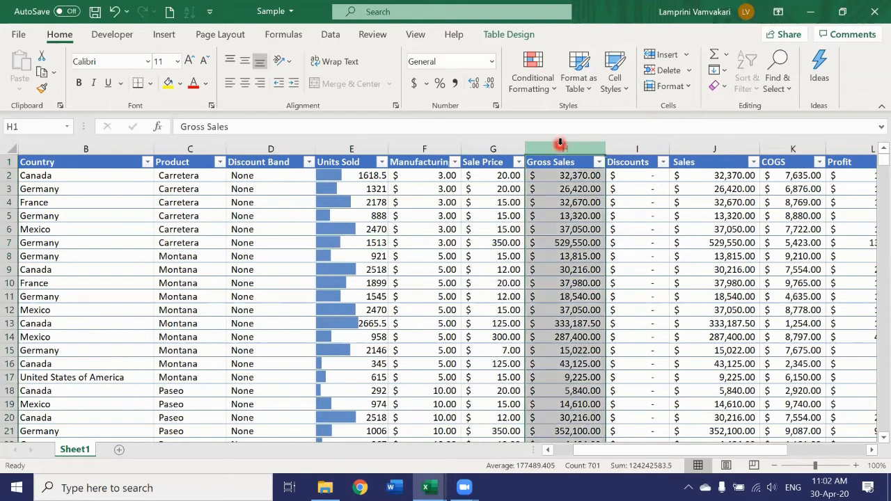
left_click(536, 89)
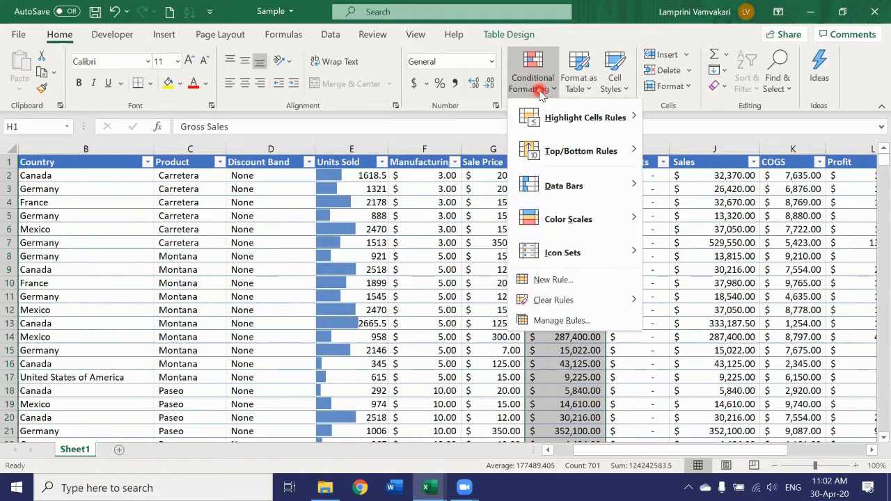
mouse_move(559, 216)
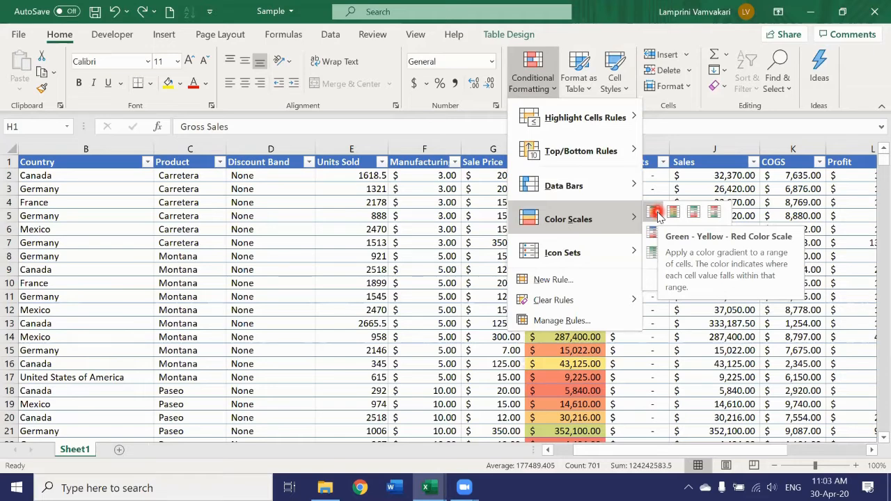
left_click(656, 212)
left_click(626, 206)
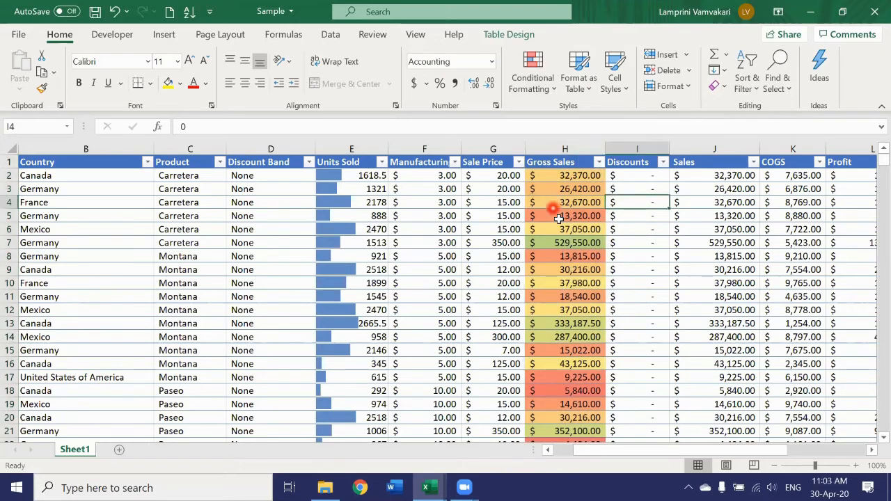
scroll(553, 209, "down", 7)
scroll(559, 219, "down", 1)
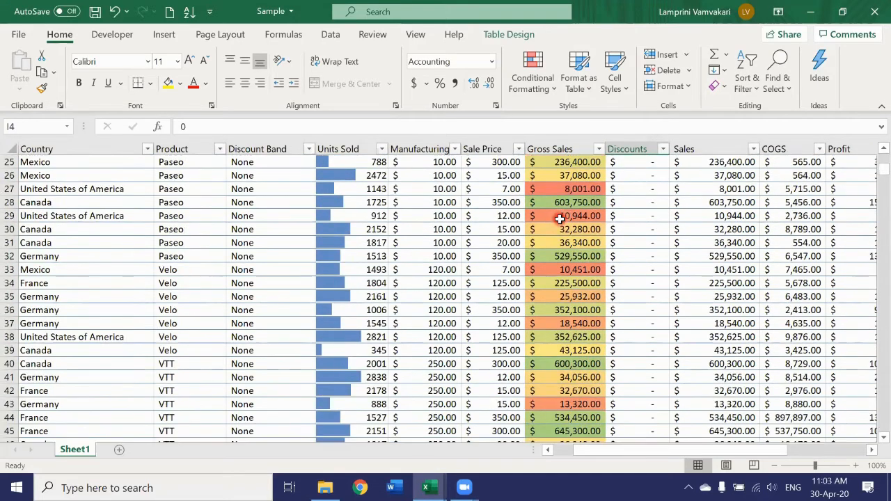
scroll(559, 218, "up", 8)
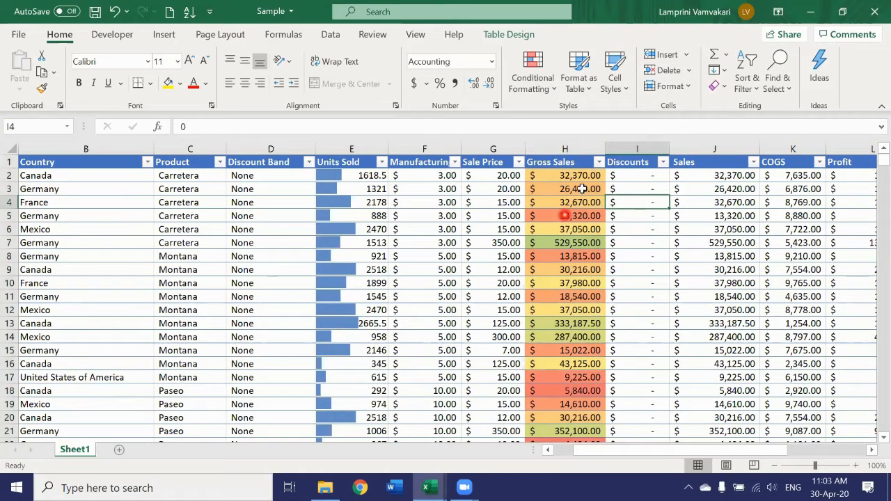
- Review the graded color scale rule for the Gross Sales column in the Conditional Formatting Rules Manager and close it
left_click(564, 144)
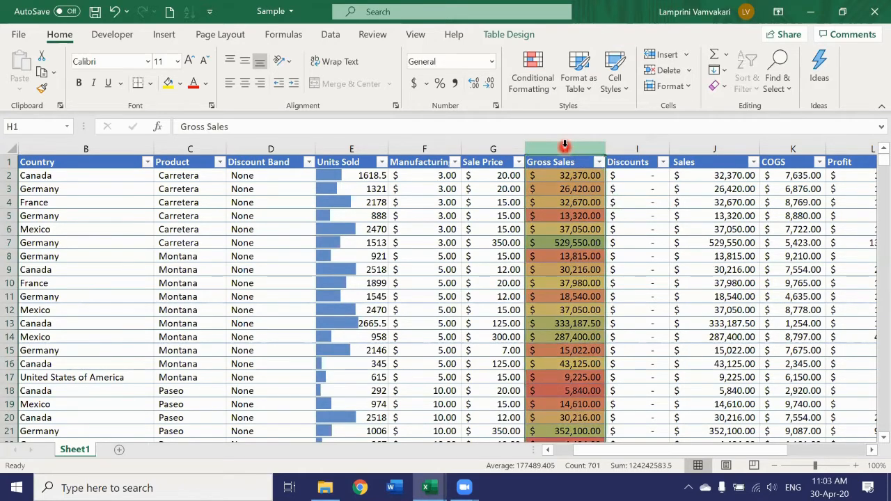
left_click(553, 90)
left_click(589, 320)
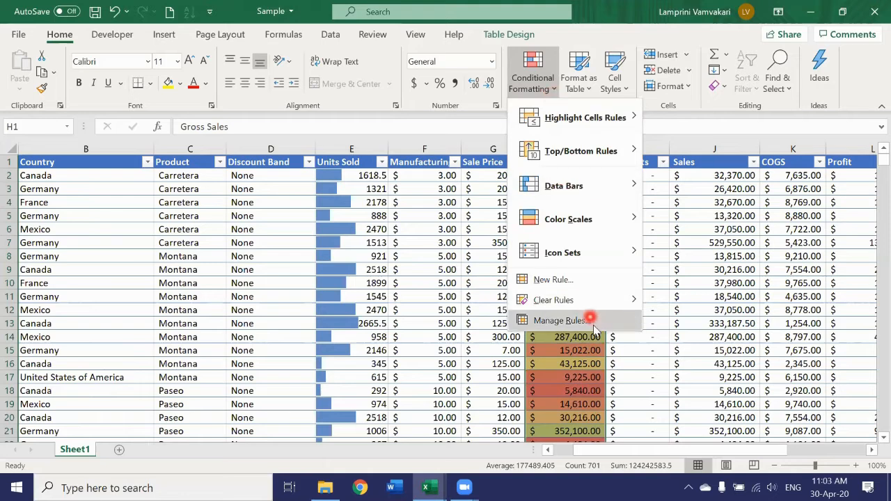
left_click(390, 230)
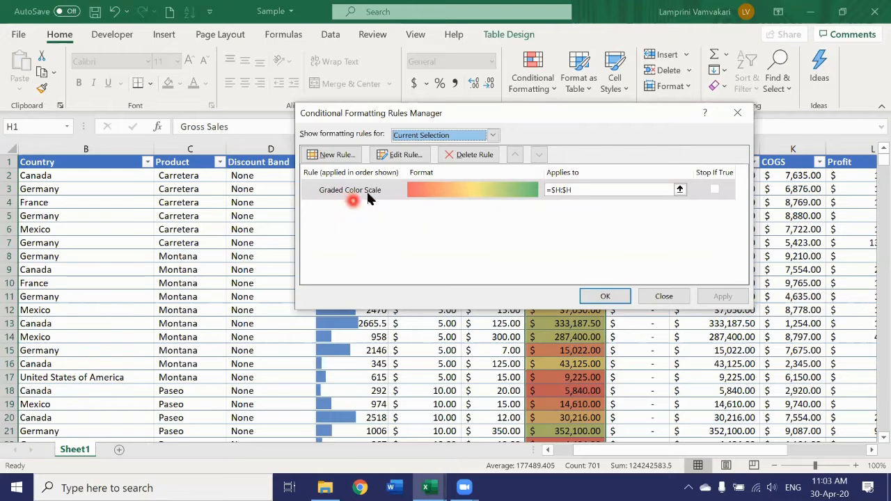
left_click(409, 201)
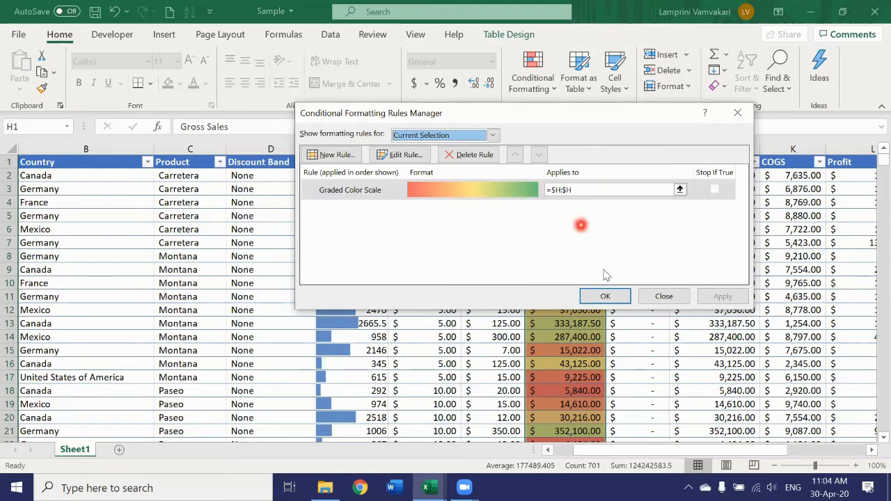
left_click(607, 296)
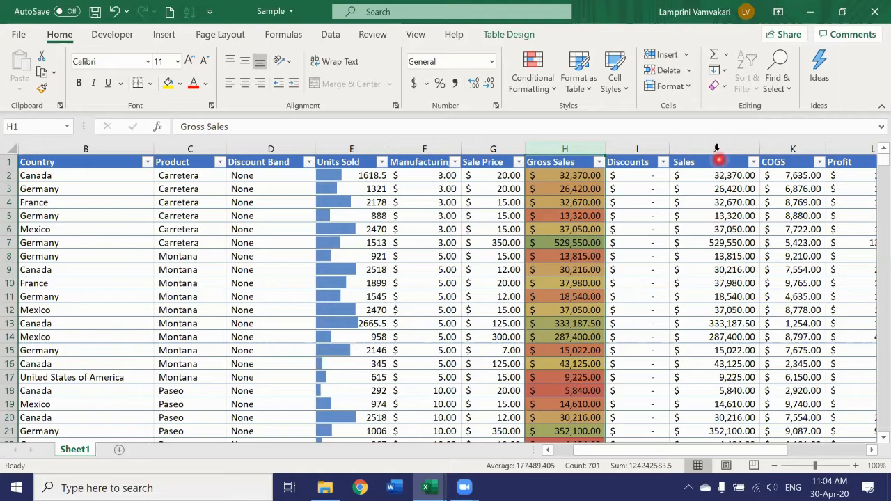
- Apply the directional icon set of three colored arrows to the Sales column and check the icons down the rows
left_click(716, 148)
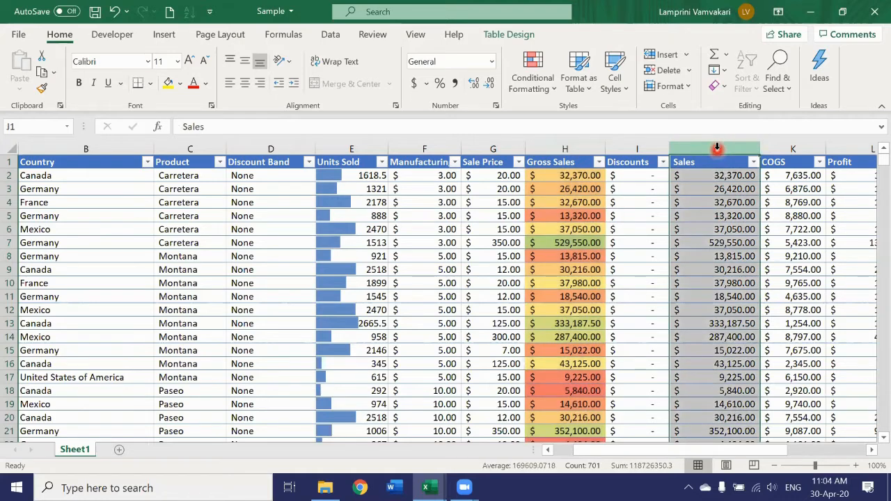
left_click(533, 88)
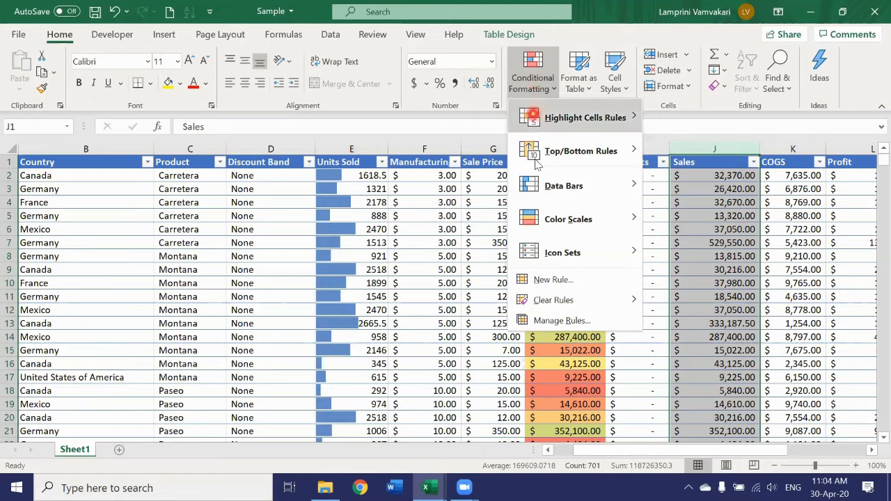
mouse_move(544, 254)
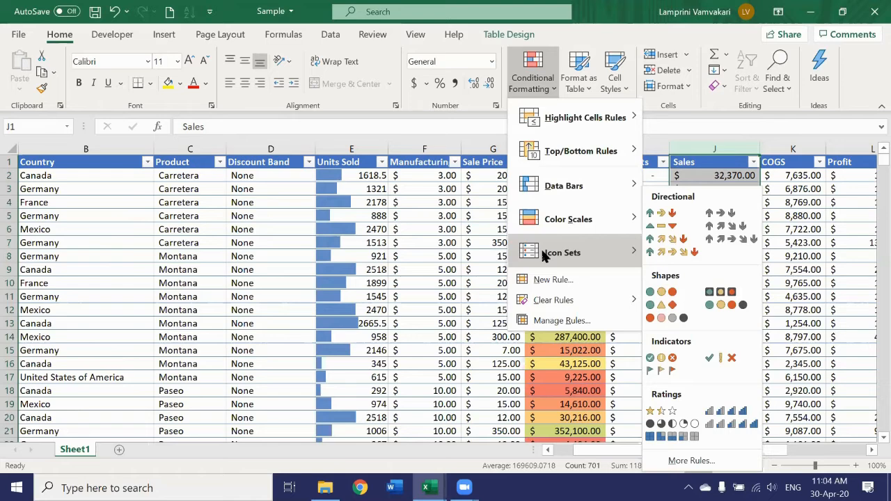
left_click(544, 253)
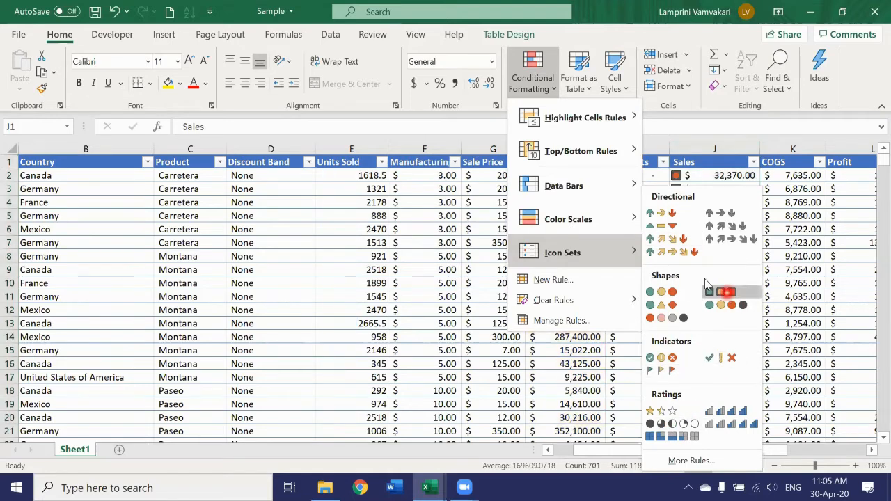
left_click(667, 215)
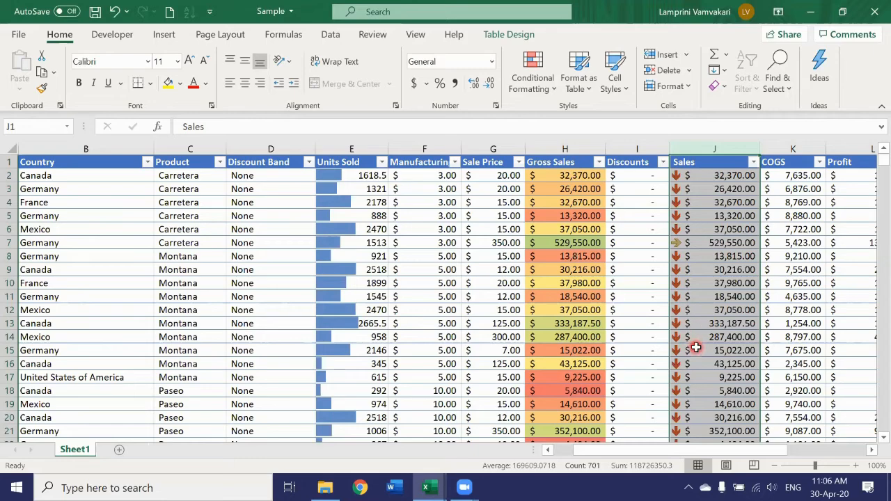
scroll(693, 339, "down", 3)
scroll(695, 347, "down", 9)
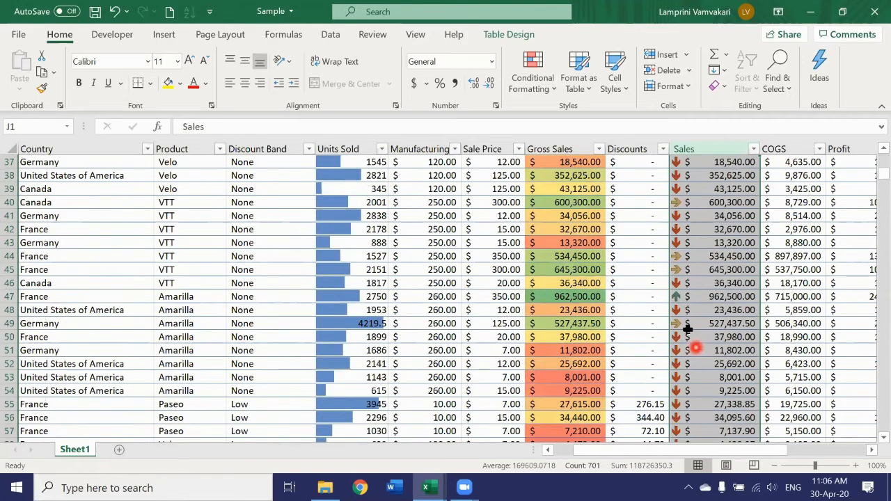
scroll(682, 265, "up", 12)
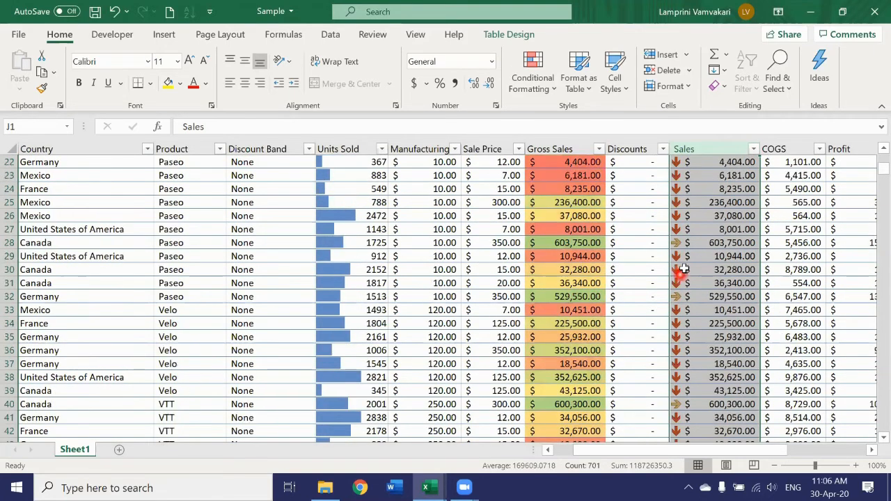
- Deselect the Sales column and examine which arrow icons its values received down the rows
left_click(702, 176)
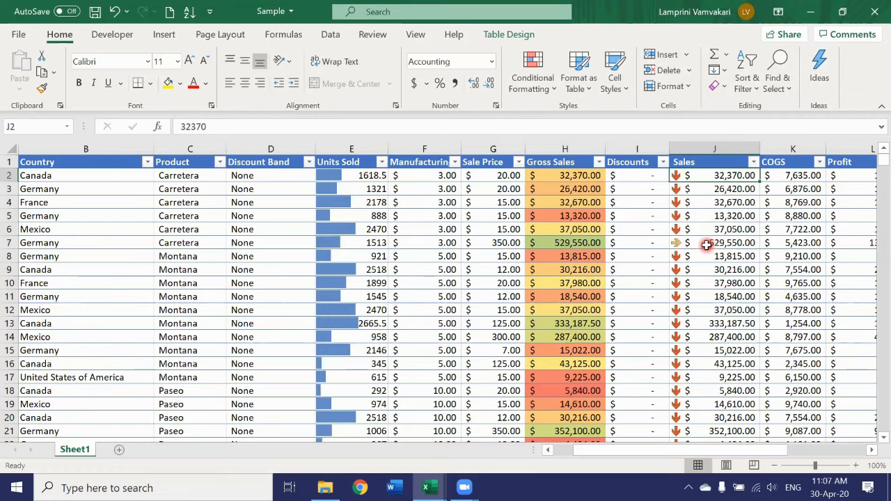
scroll(706, 245, "down", 7)
scroll(706, 245, "down", 4)
scroll(706, 245, "down", 2)
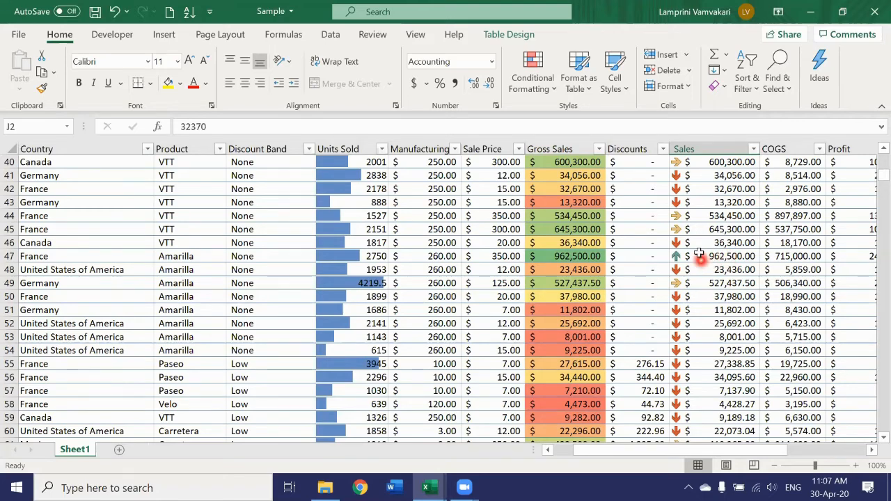
scroll(698, 252, "down", 2)
scroll(691, 249, "up", 1)
scroll(693, 246, "up", 10)
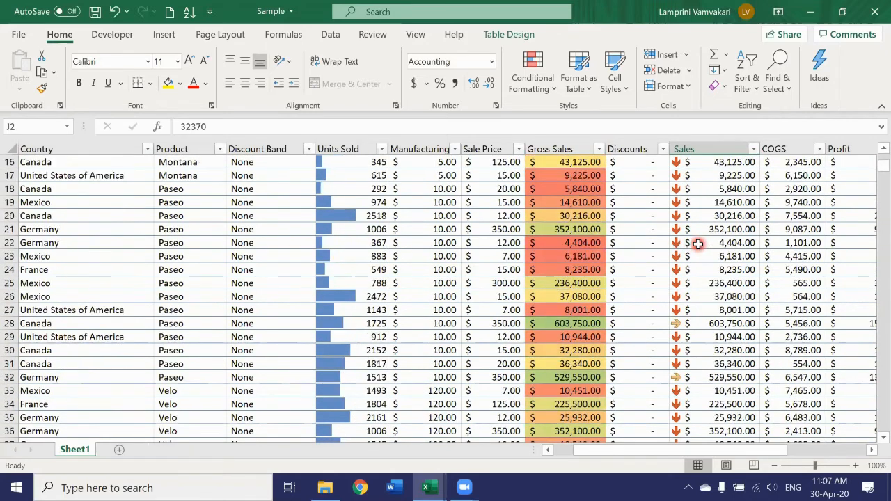
scroll(696, 243, "up", 5)
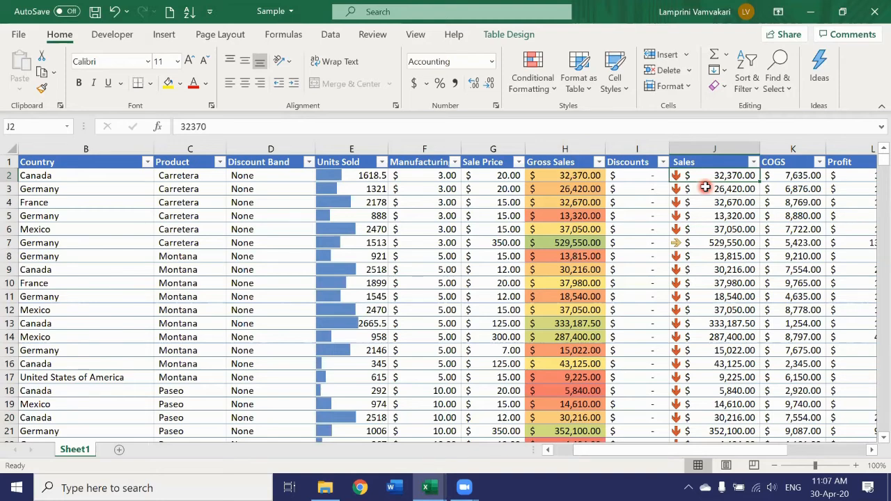
- Review the icon set rule's thresholds for the whole Sales column through the Rules Manager and close it without changes
left_click(702, 160)
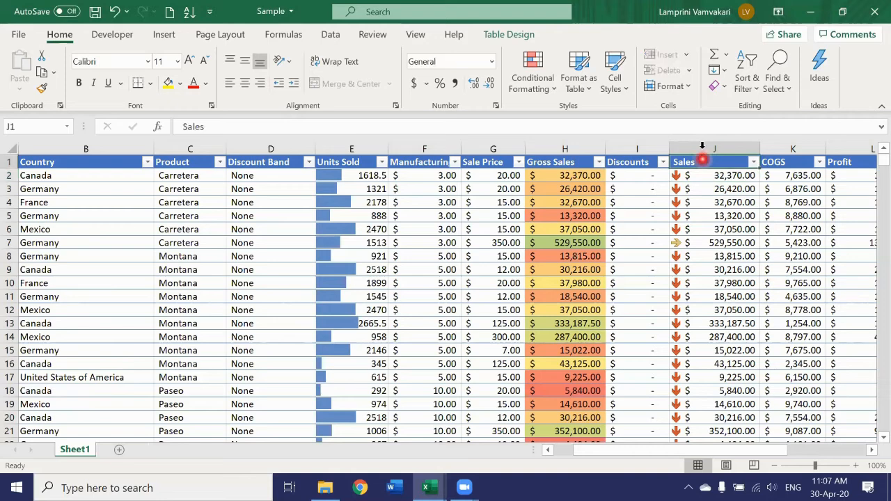
left_click(702, 146)
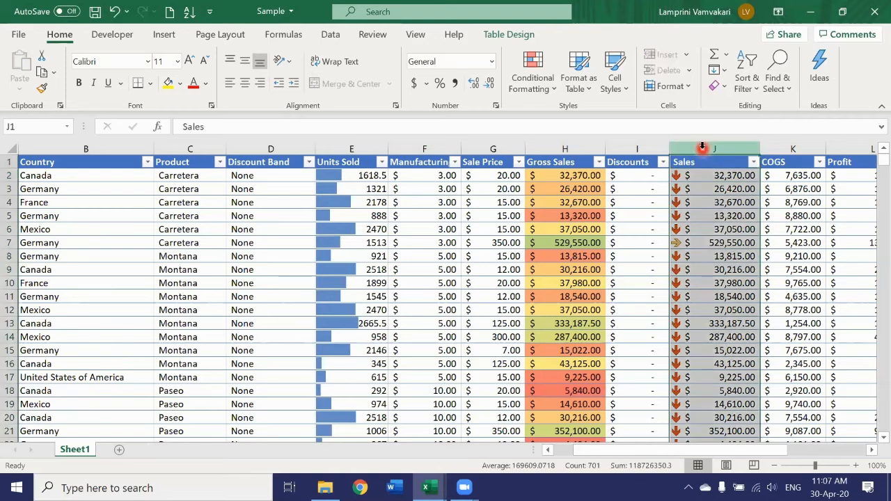
left_click(545, 90)
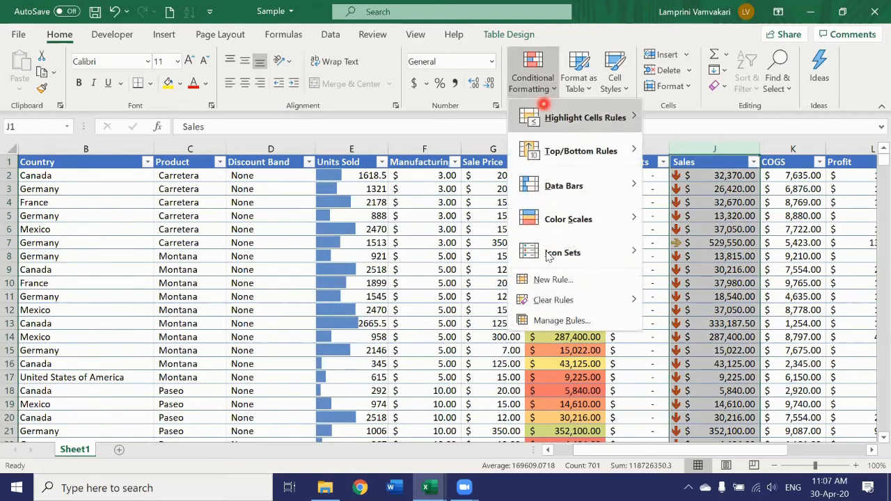
left_click(550, 320)
left_click(416, 154)
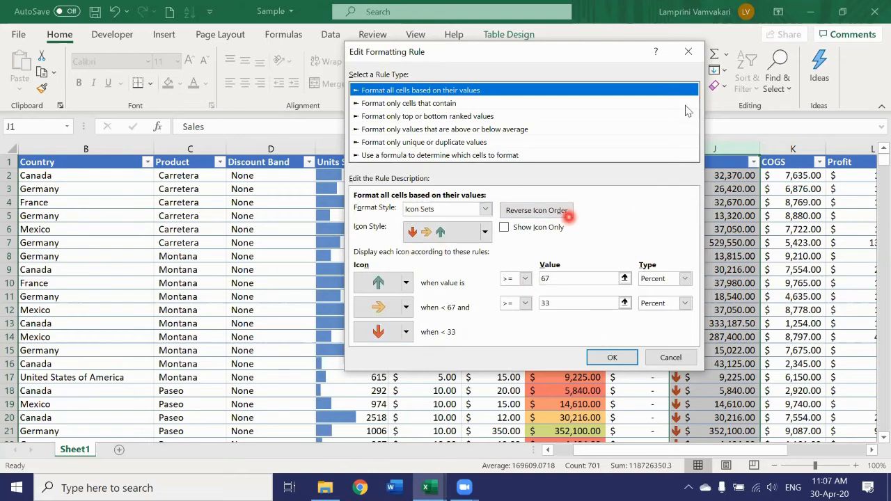
left_click(689, 53)
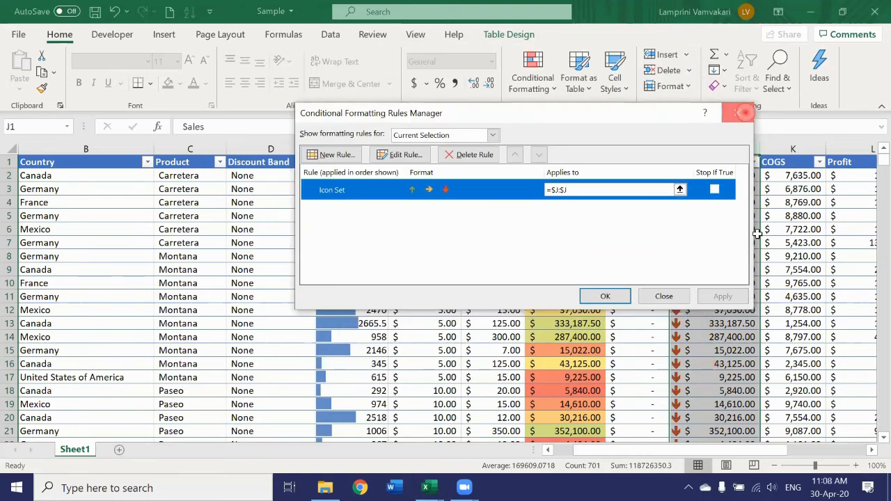
left_click(737, 113)
- Deselect the Sales column and look over the conditional formatting across the table from the Segment column onward
left_click(785, 285)
left_click_drag(591, 450, 569, 450)
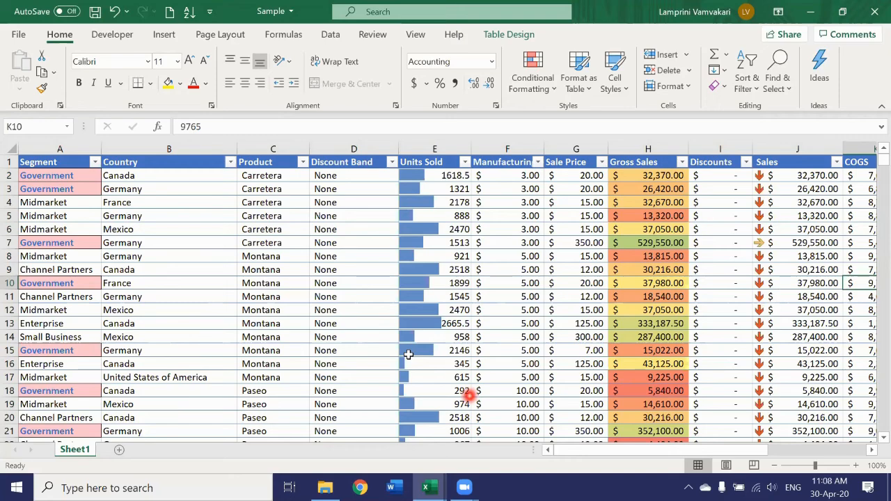
left_click(592, 451)
mouse_move(593, 451)
left_mouse_down()
mouse_move(669, 455)
mouse_move(599, 459)
left_mouse_up()
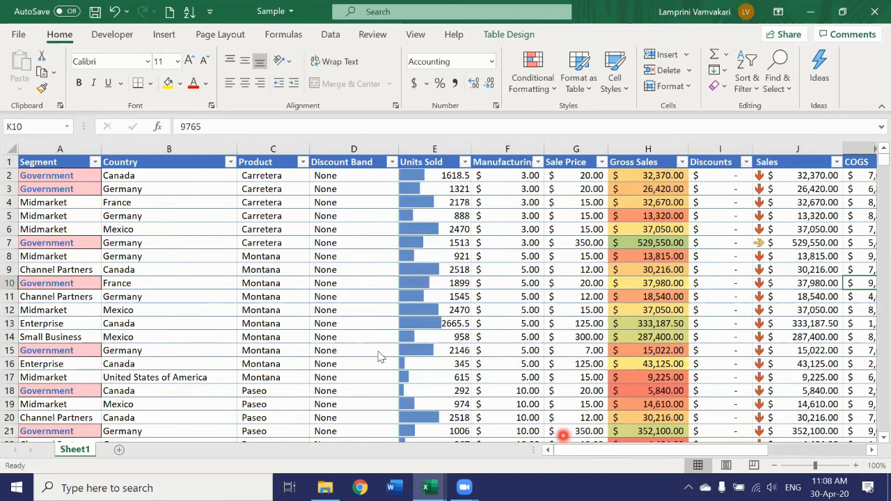